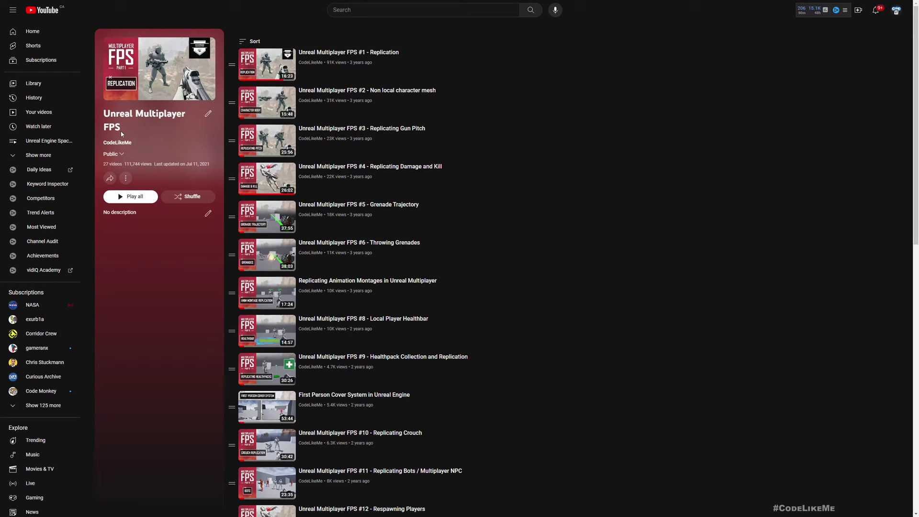
Skim the videos listed in the Unreal Multiplayer FPS playlist.
{"action": "scroll", "coordinate": [639, 191], "scroll_direction": "down", "scroll_amount": 3}
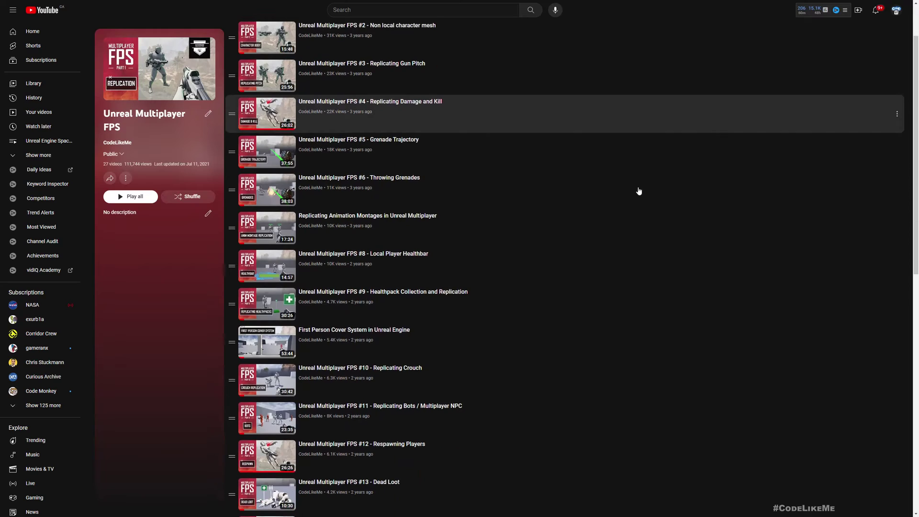
{"action": "scroll", "coordinate": [638, 191], "scroll_direction": "up", "scroll_amount": 3}
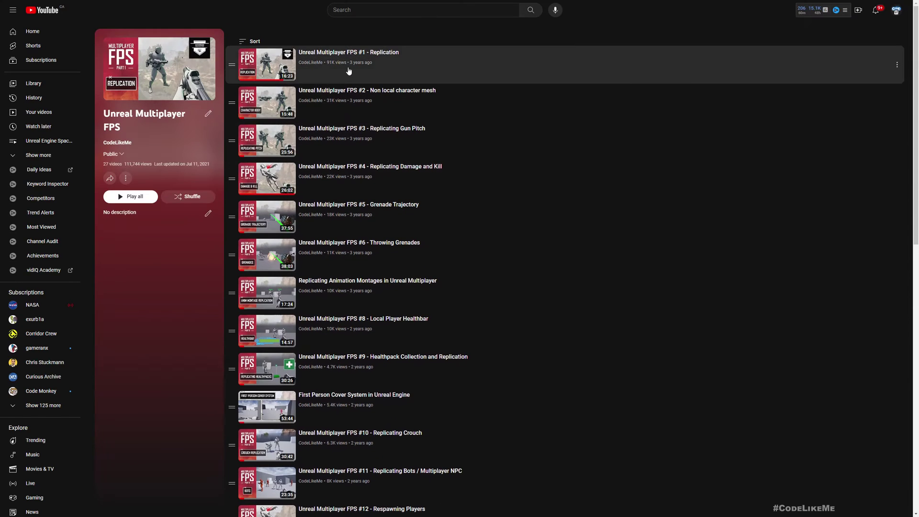
{"action": "scroll", "coordinate": [446, 218], "scroll_direction": "down", "scroll_amount": 10}
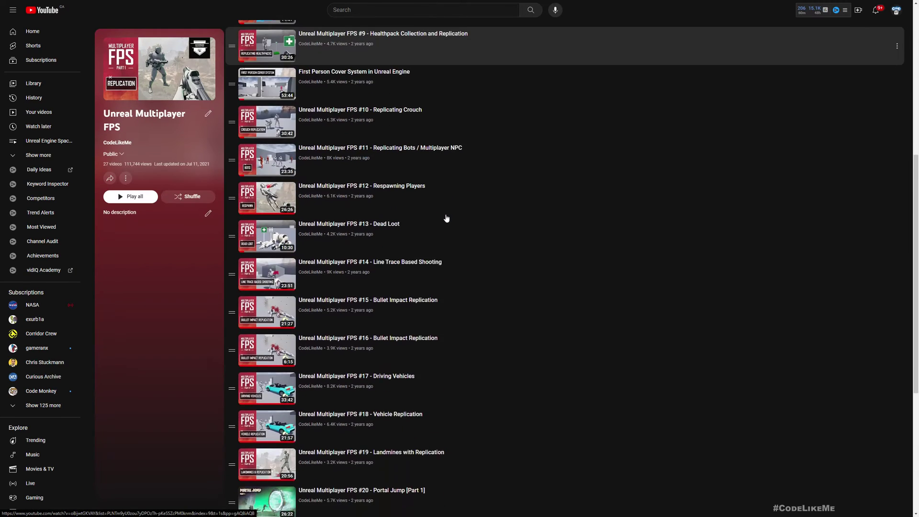
{"action": "scroll", "coordinate": [446, 218], "scroll_direction": "down", "scroll_amount": 1}
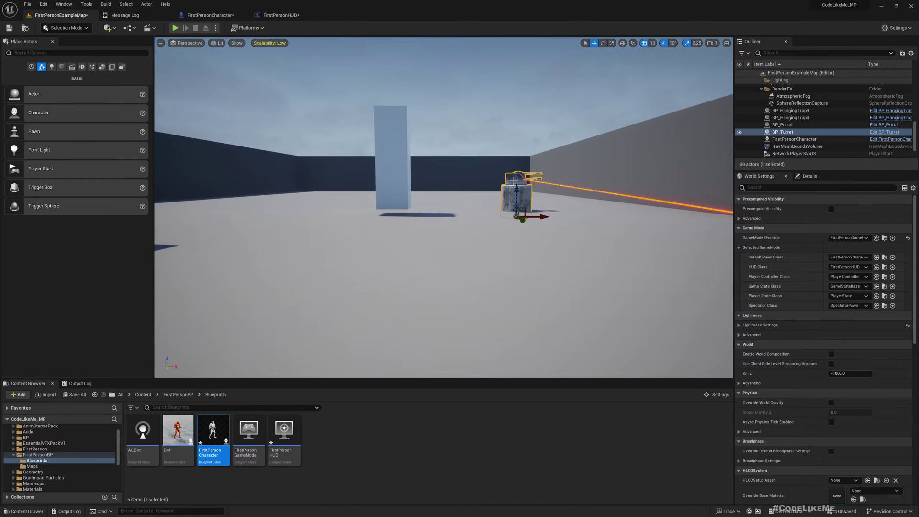
{"action": "left_click", "coordinate": [506, 146]}
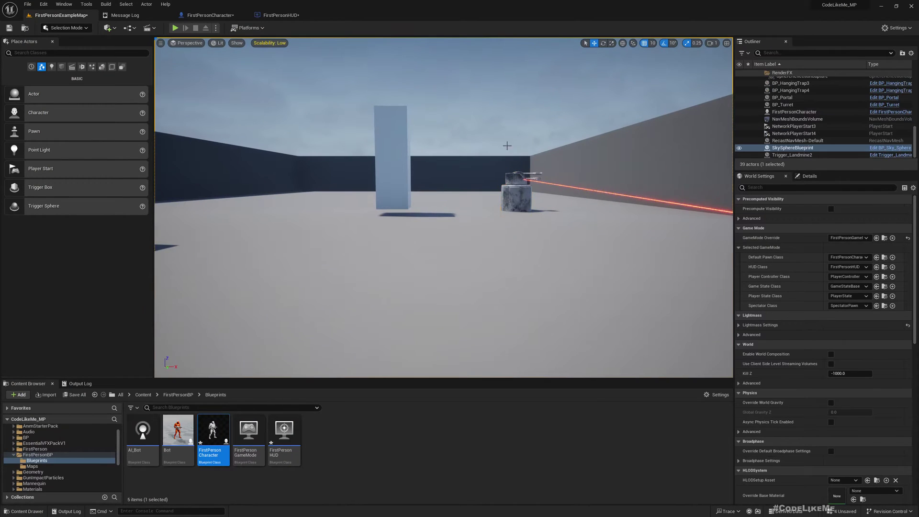
{"action": "right_click_drag", "start_coordinate": [507, 146], "coordinate": [512, 119]}
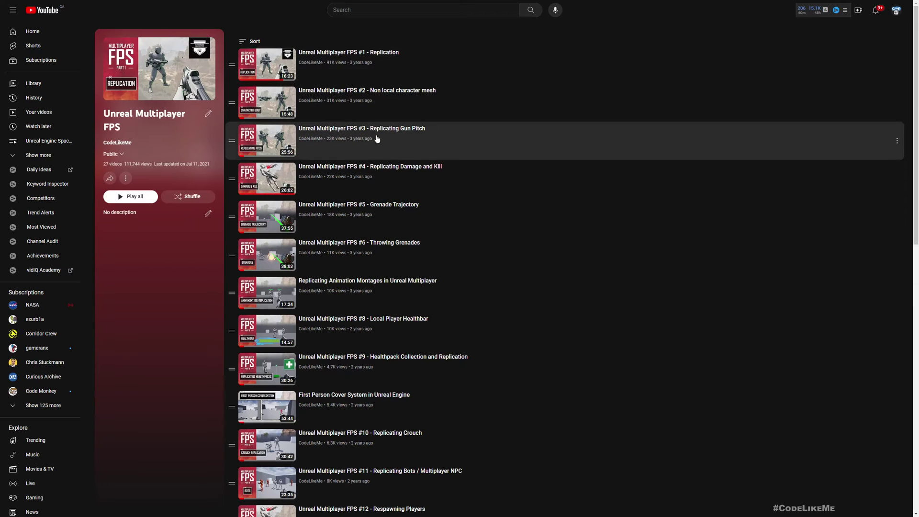
Review the playlist's episode titles from #1 Replication through #26 Niagara Laser Beam.
{"action": "scroll", "coordinate": [379, 140], "scroll_direction": "down", "scroll_amount": 1}
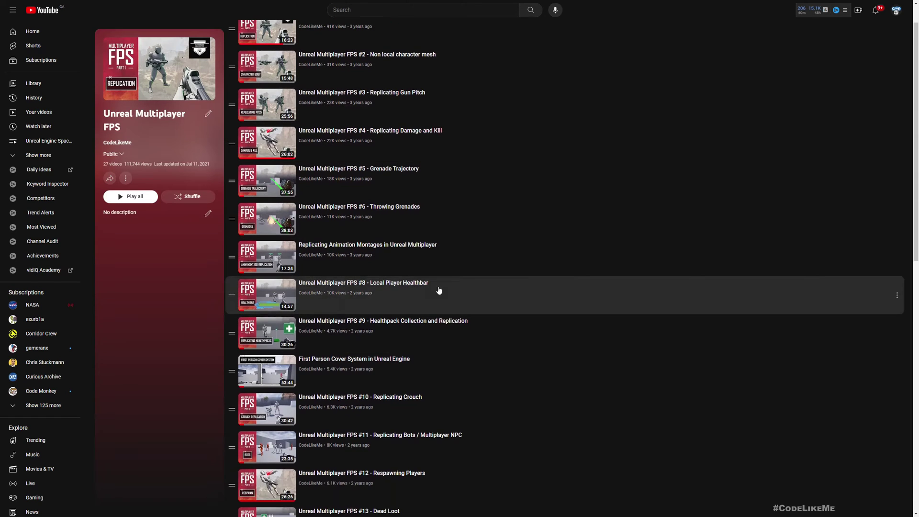
{"action": "scroll", "coordinate": [502, 291], "scroll_direction": "down", "scroll_amount": 2}
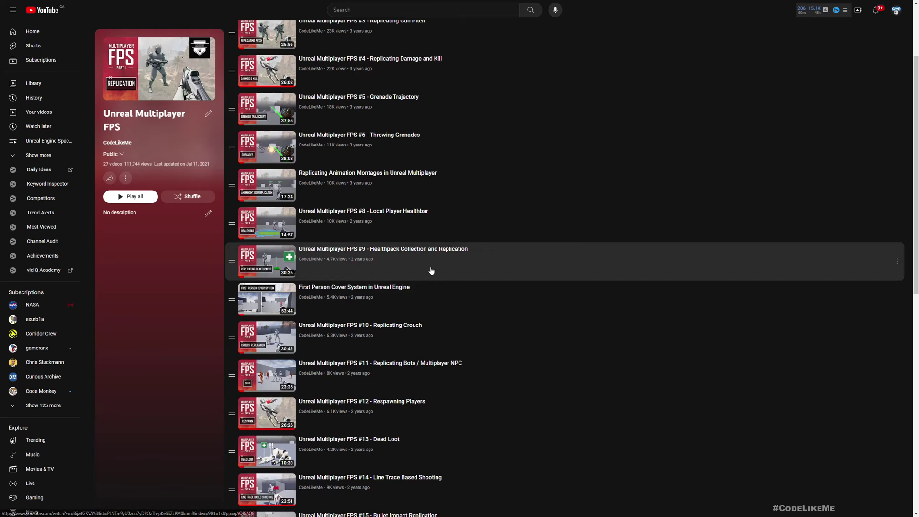
{"action": "scroll", "coordinate": [432, 271], "scroll_direction": "down", "scroll_amount": 3}
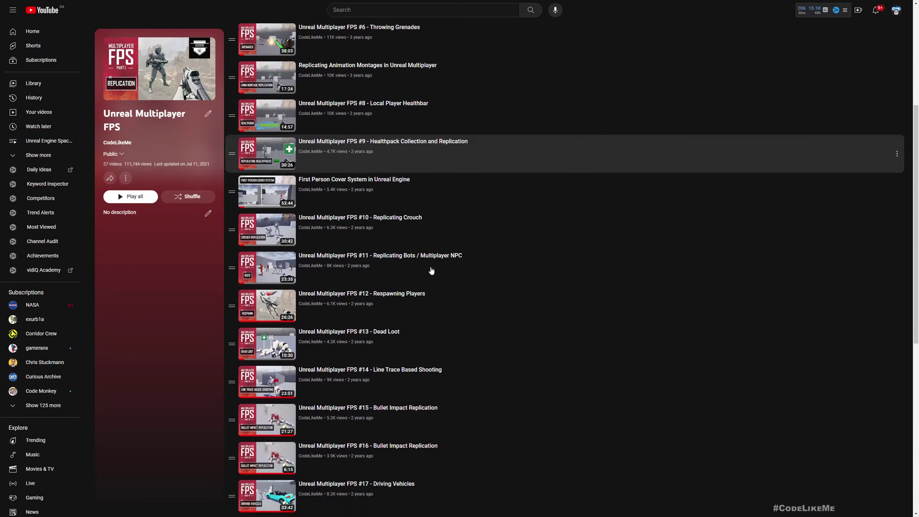
{"action": "scroll", "coordinate": [500, 317], "scroll_direction": "down", "scroll_amount": 2}
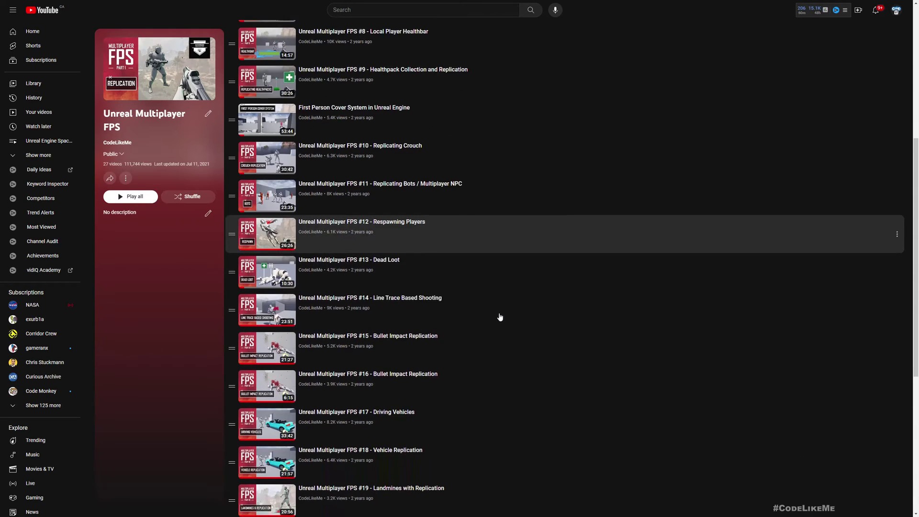
{"action": "scroll", "coordinate": [504, 286], "scroll_direction": "down", "scroll_amount": 3}
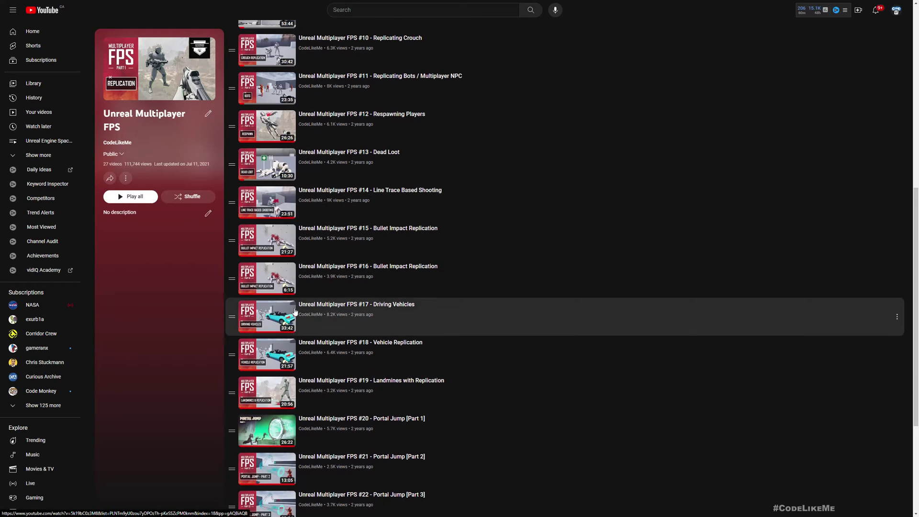
{"action": "scroll", "coordinate": [513, 311], "scroll_direction": "down", "scroll_amount": 3}
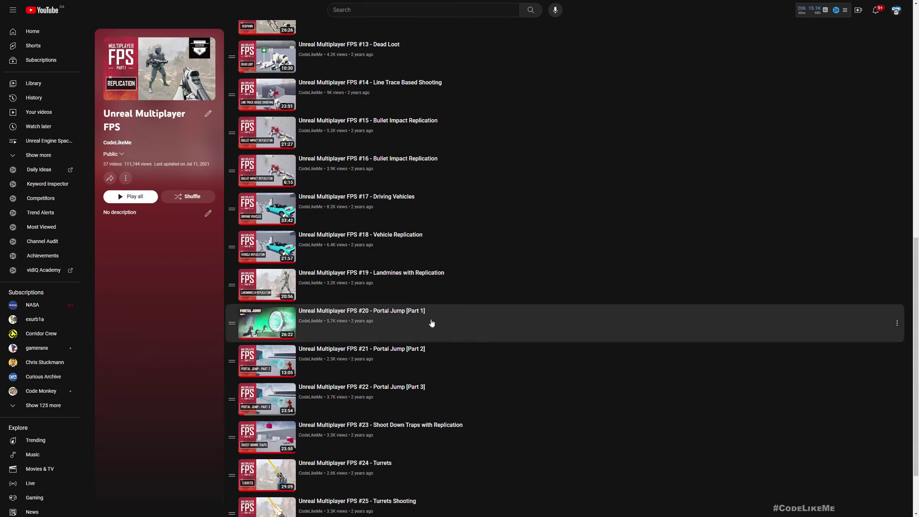
{"action": "scroll", "coordinate": [430, 323], "scroll_direction": "down", "scroll_amount": 2}
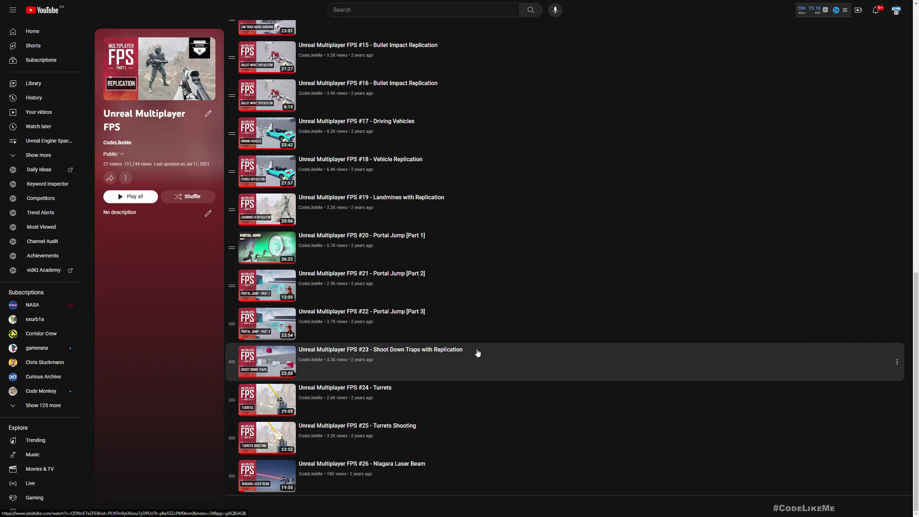
{"action": "scroll", "coordinate": [479, 355], "scroll_direction": "up", "scroll_amount": 14}
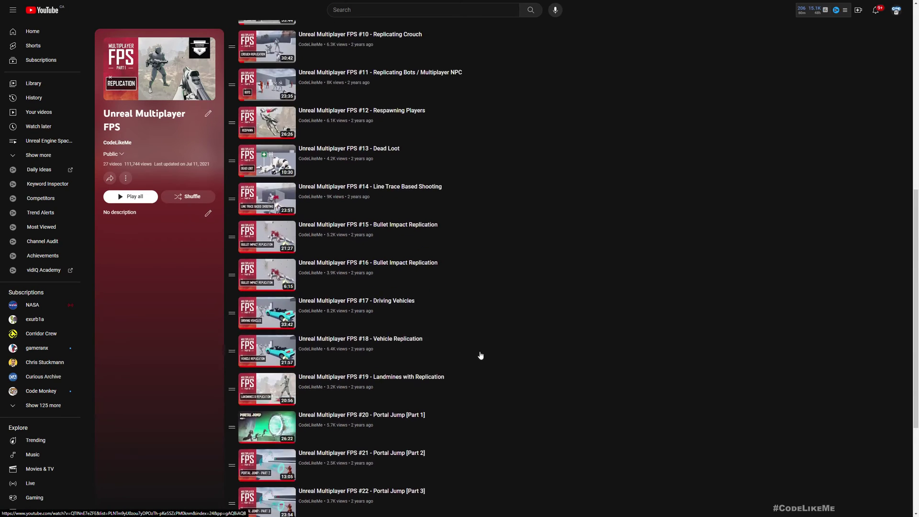
{"action": "scroll", "coordinate": [375, 347], "scroll_direction": "down", "scroll_amount": 10}
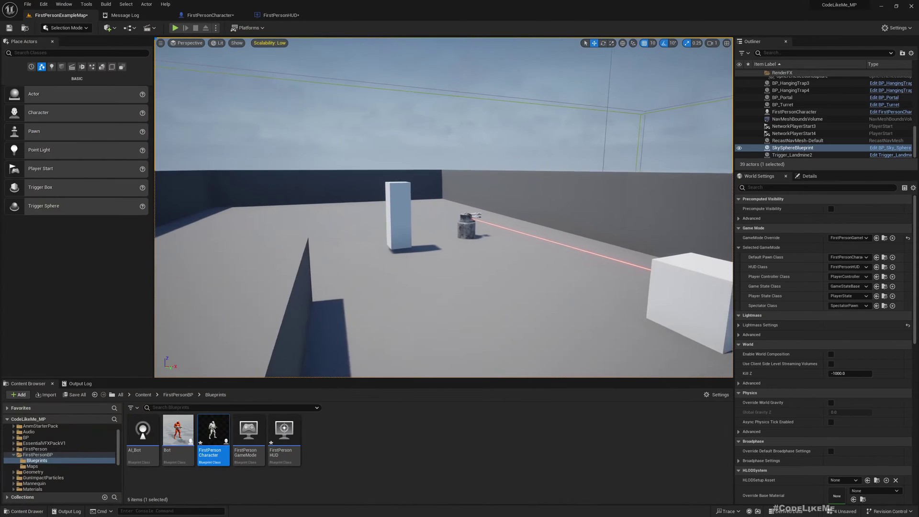
{"action": "right_click_drag", "start_coordinate": [339, 268], "coordinate": [359, 273]}
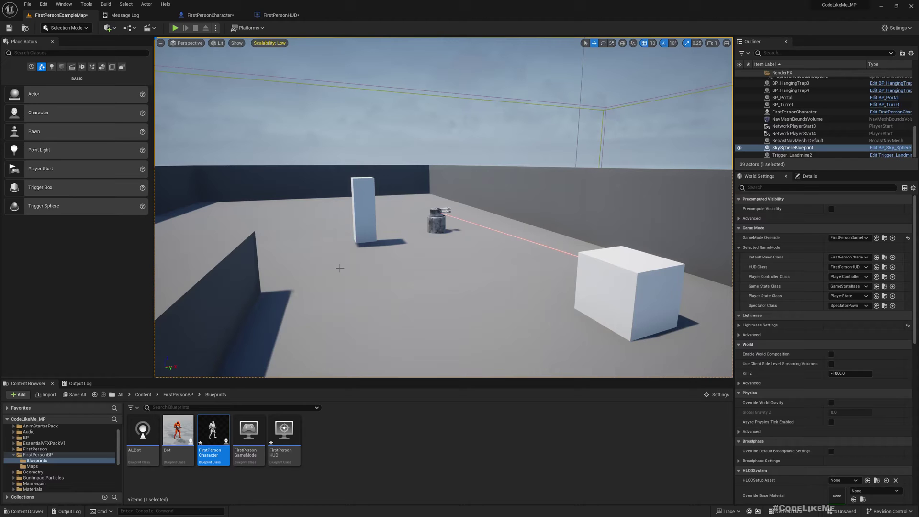
{"action": "key", "text": "alt+Tab"}
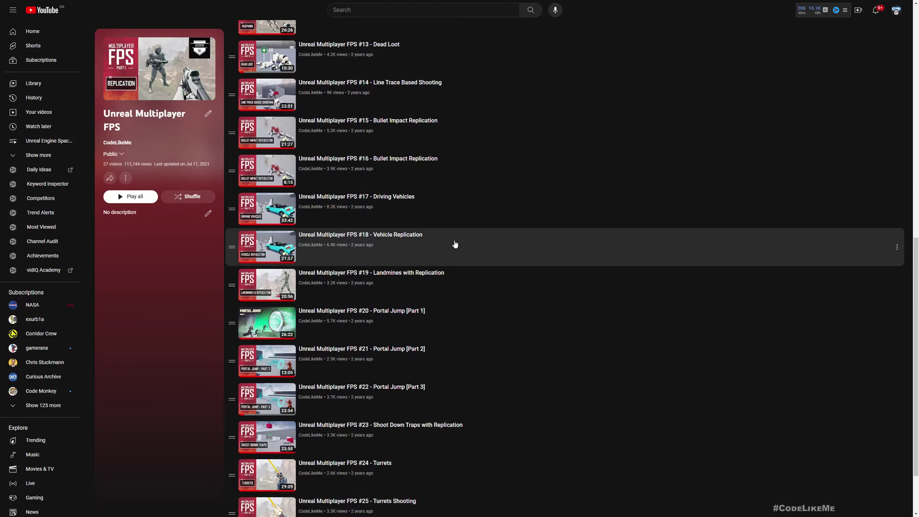
{"action": "key", "text": "alt+Tab"}
{"action": "mouse_move", "coordinate": [466, 259]}
{"action": "right_mouse_down"}
{"action": "mouse_move", "coordinate": [448, 292]}
{"action": "mouse_move", "coordinate": [452, 249]}
{"action": "mouse_move", "coordinate": [465, 259]}
{"action": "right_mouse_up"}
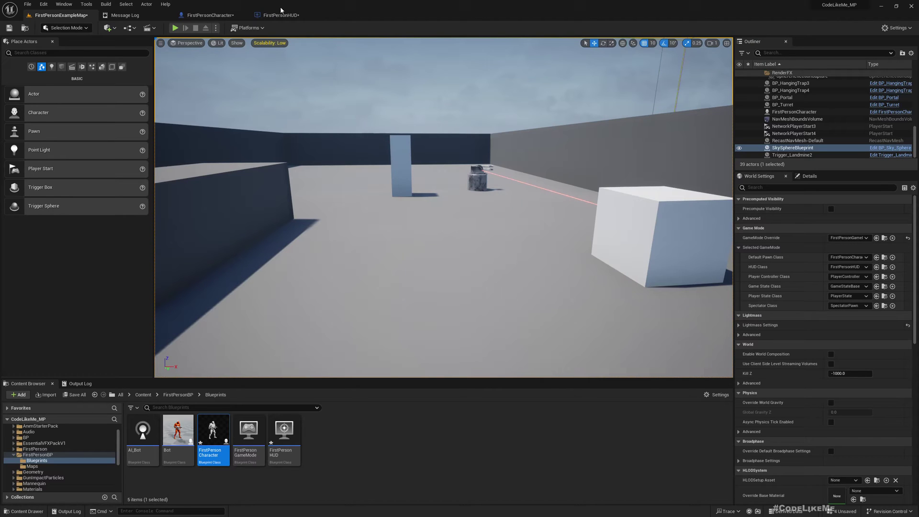
In the FirstPersonCharacter blueprint's Get Hit graph, move the Branch node after Event Get Hit slightly up and to the right.
{"action": "left_click", "coordinate": [213, 15]}
{"action": "scroll", "coordinate": [404, 302], "scroll_direction": "down", "scroll_amount": 3}
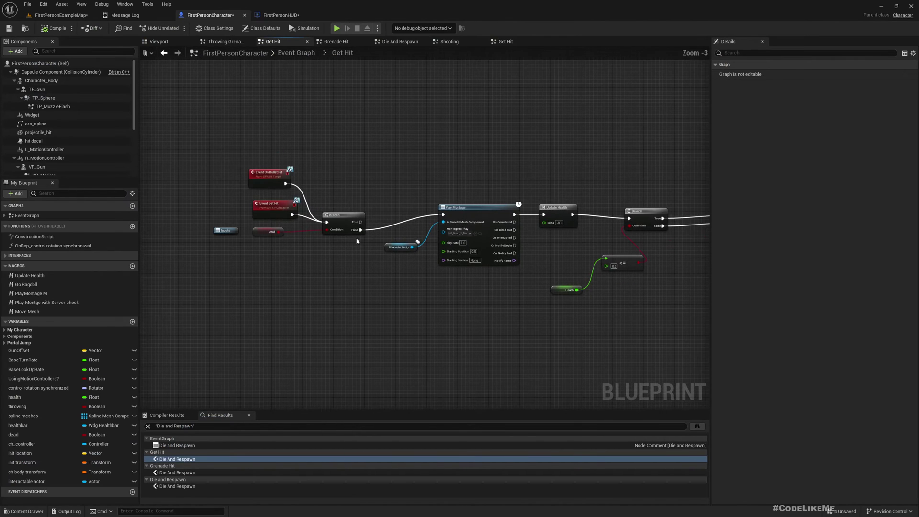
{"action": "left_click", "coordinate": [363, 209]}
{"action": "left_click_drag", "start_coordinate": [364, 209], "coordinate": [372, 209]}
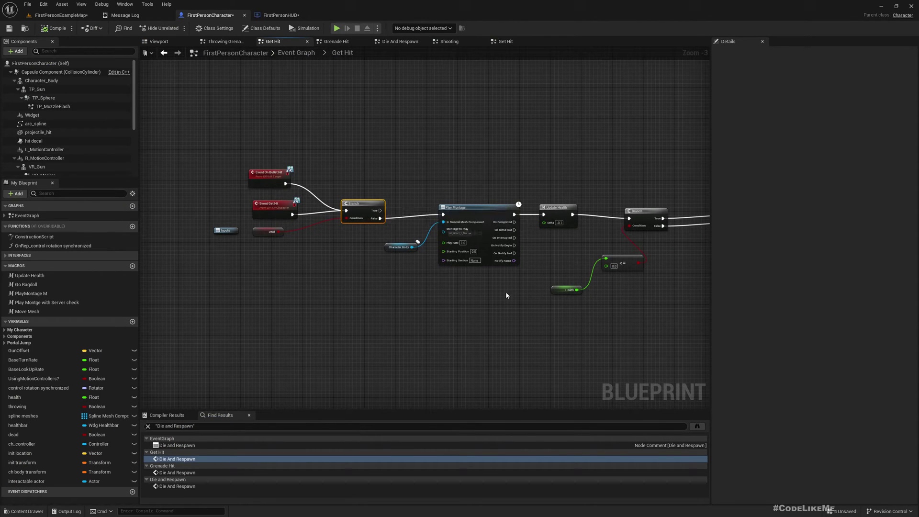
Return to FirstPersonExampleMap and start the multiplayer preview in New Editor Window (PIE) mode.
{"action": "left_click", "coordinate": [60, 15]}
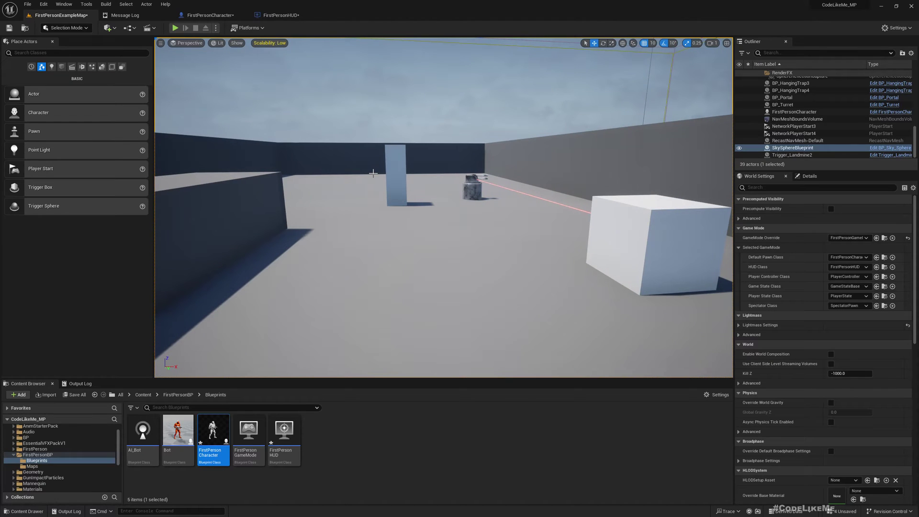
{"action": "left_click", "coordinate": [216, 28]}
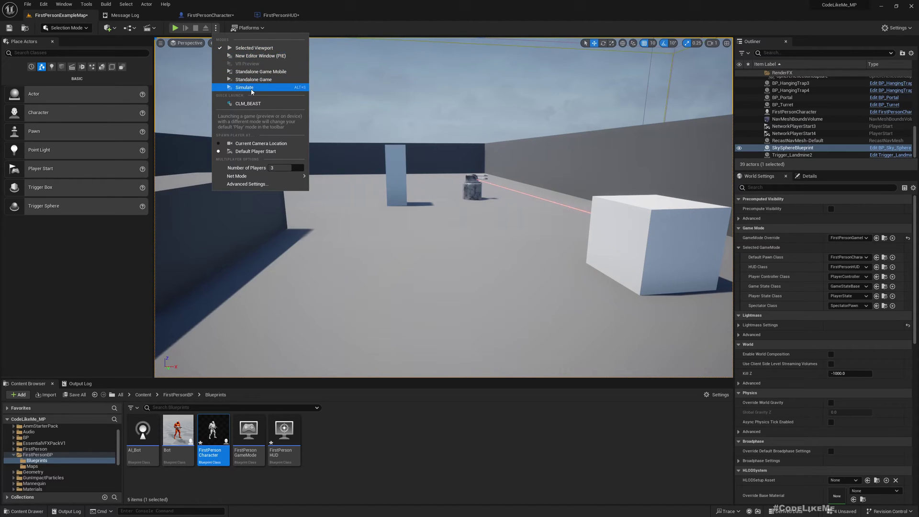
{"action": "mouse_move", "coordinate": [241, 176]}
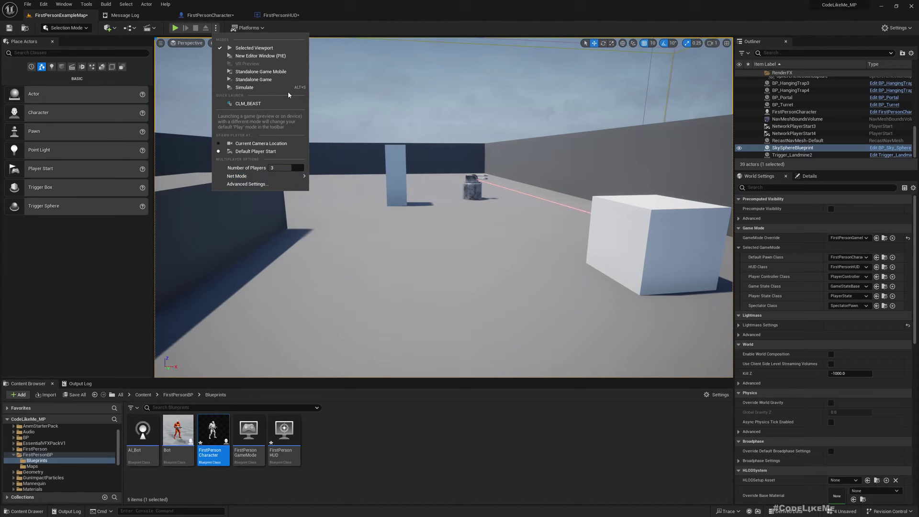
{"action": "left_click", "coordinate": [265, 57]}
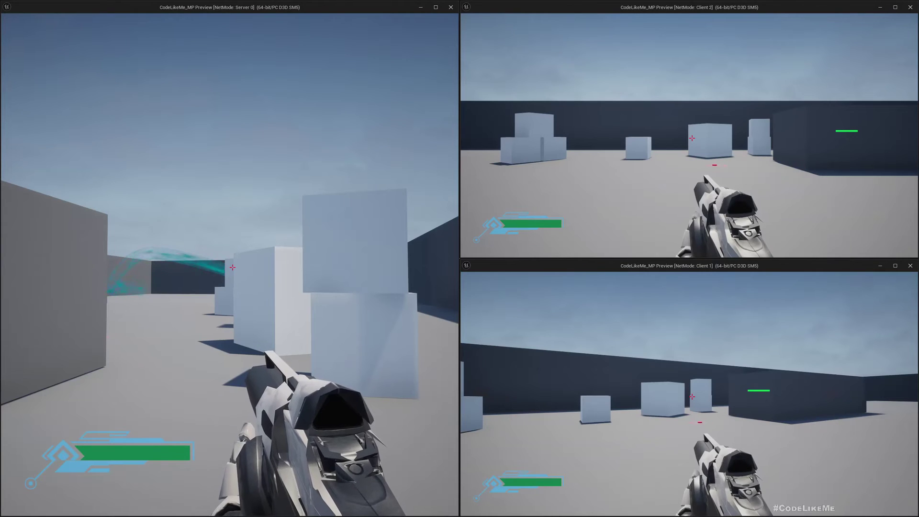
Turn the characters in the Client 1 and Client 2 previews to face each other.
{"action": "left_click", "coordinate": [491, 348]}
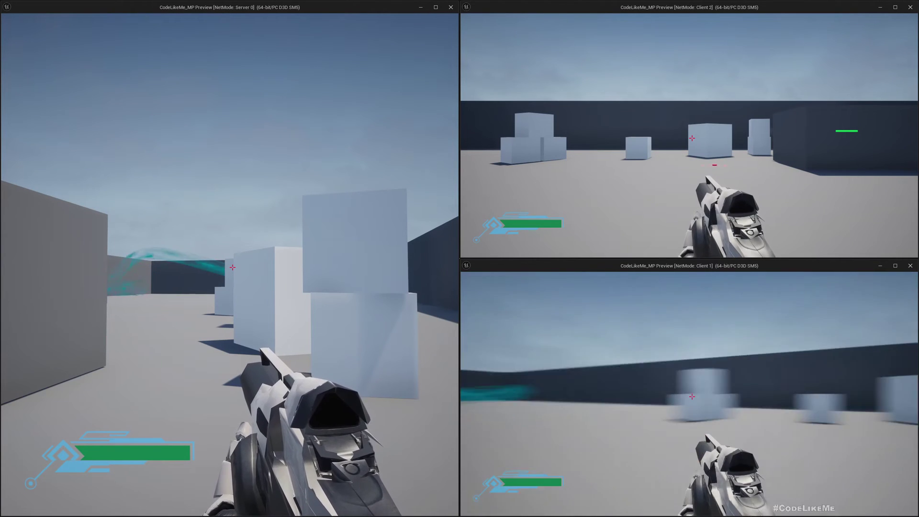
{"action": "mouse_move", "coordinate": [693, 396]}
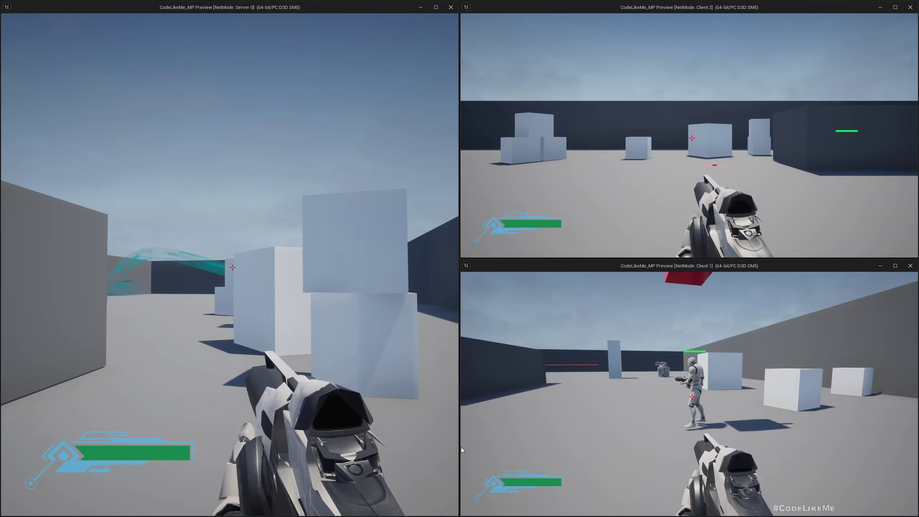
{"action": "left_click", "coordinate": [536, 228]}
{"action": "mouse_move", "coordinate": [692, 138]}
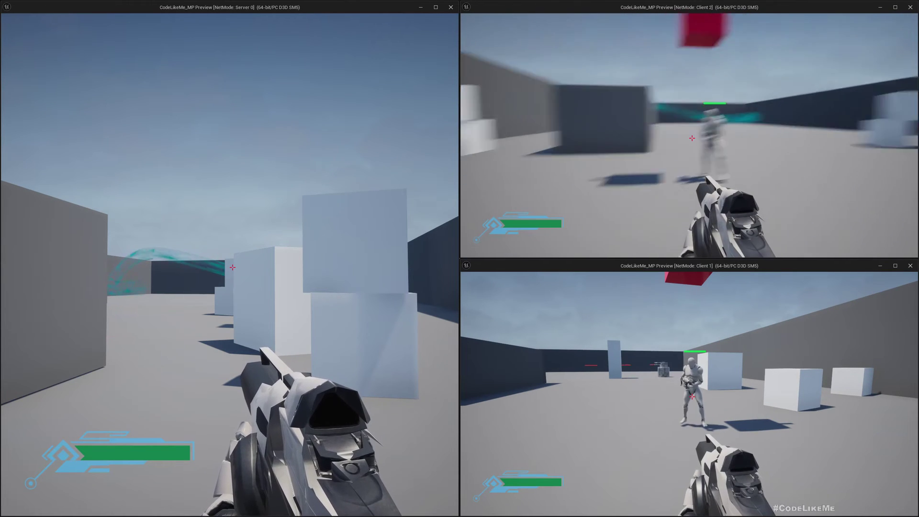
In the Server preview, move and turn the character until both client characters are in view.
{"action": "left_click", "coordinate": [186, 362]}
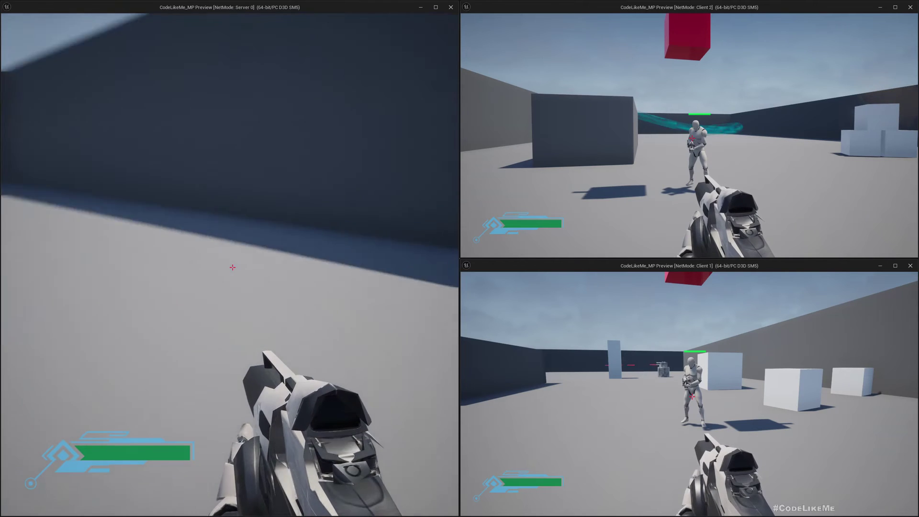
{"action": "mouse_move", "coordinate": [233, 267]}
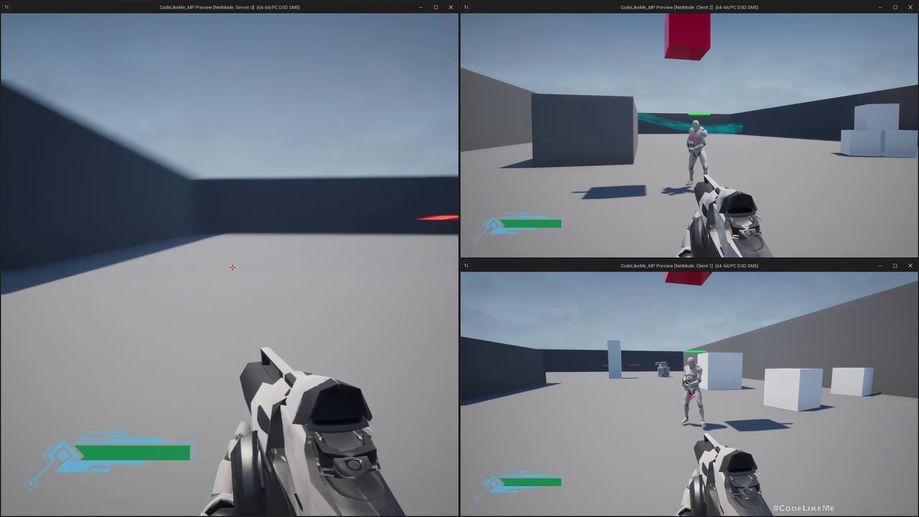
{"action": "key", "text": "w"}
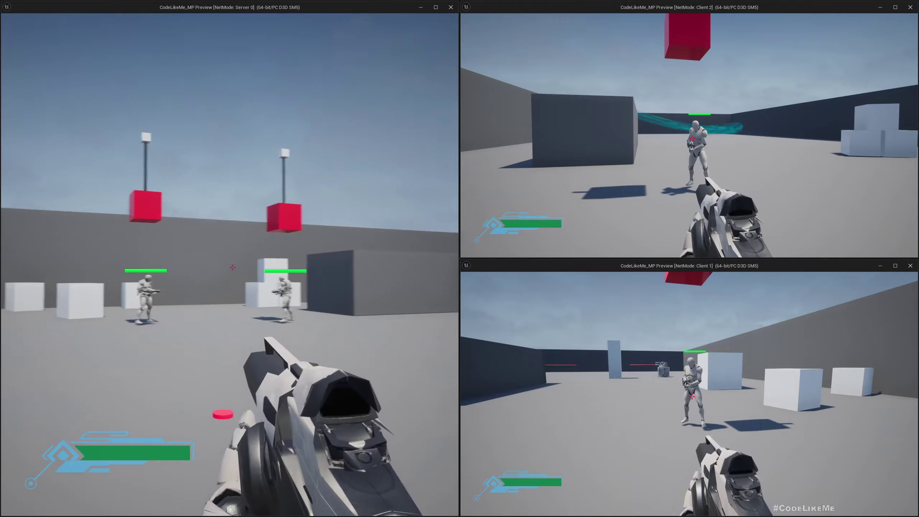
{"action": "key", "text": "a"}
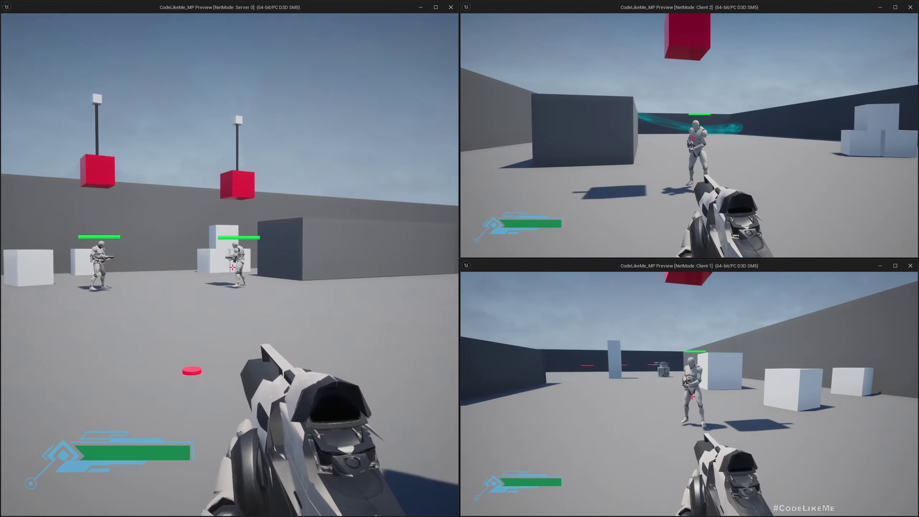
Shoot the Client 1 character repeatedly from the Server preview until it dies, testing damage and death replication.
{"action": "left_click", "coordinate": [233, 267]}
{"action": "left_click", "coordinate": [233, 267]}
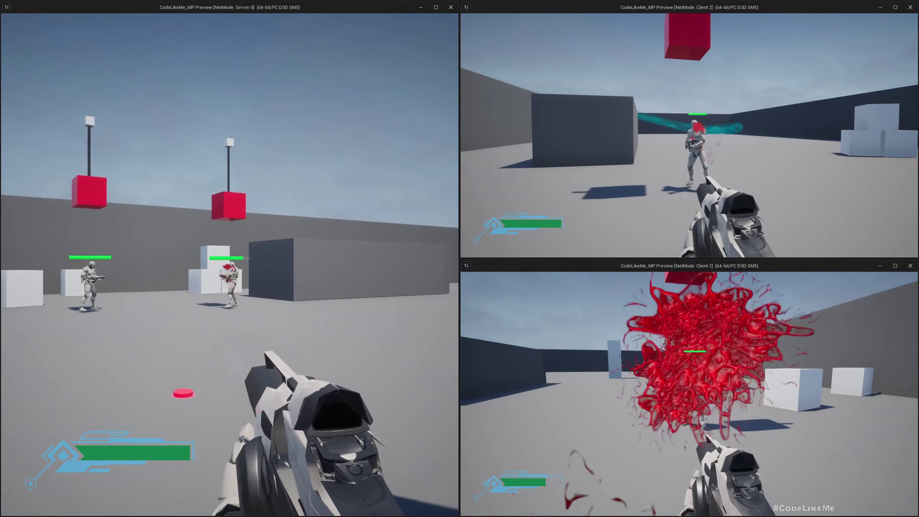
{"action": "left_click", "coordinate": [233, 267]}
{"action": "left_click", "coordinate": [233, 267]}
{"action": "left_click", "coordinate": [232, 267]}
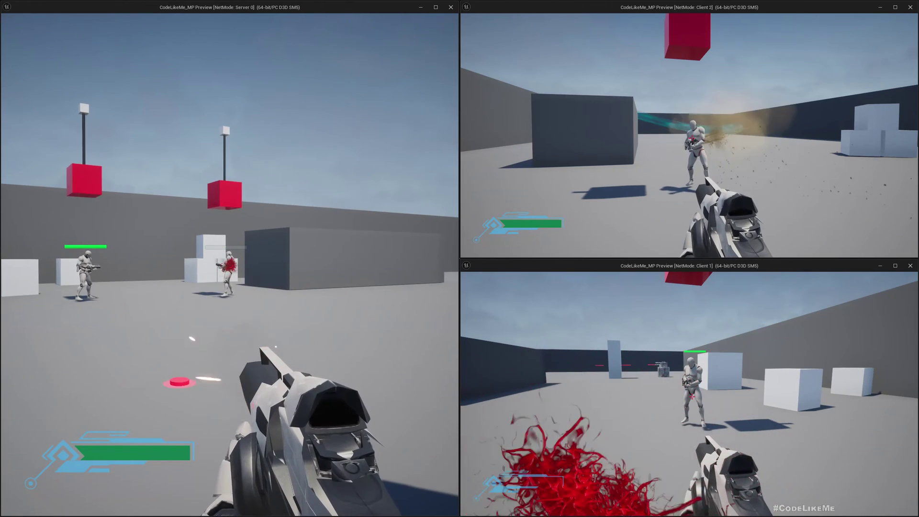
{"action": "left_click", "coordinate": [233, 267]}
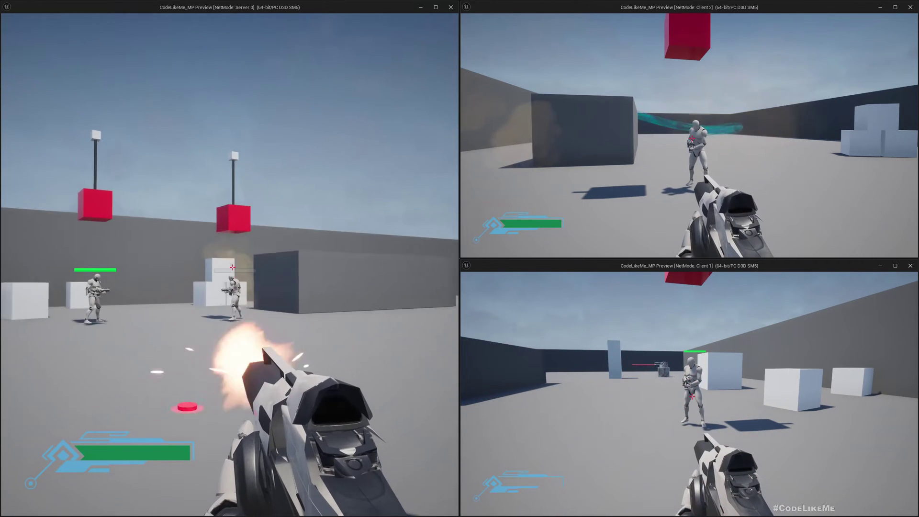
{"action": "left_click", "coordinate": [233, 267]}
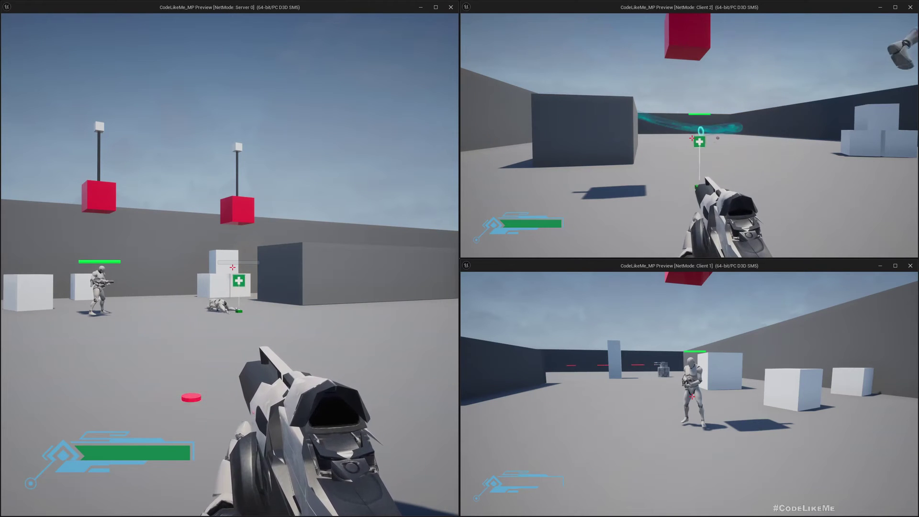
Move the Server character beside the white block while keeping both client characters in view.
{"action": "mouse_move", "coordinate": [233, 267]}
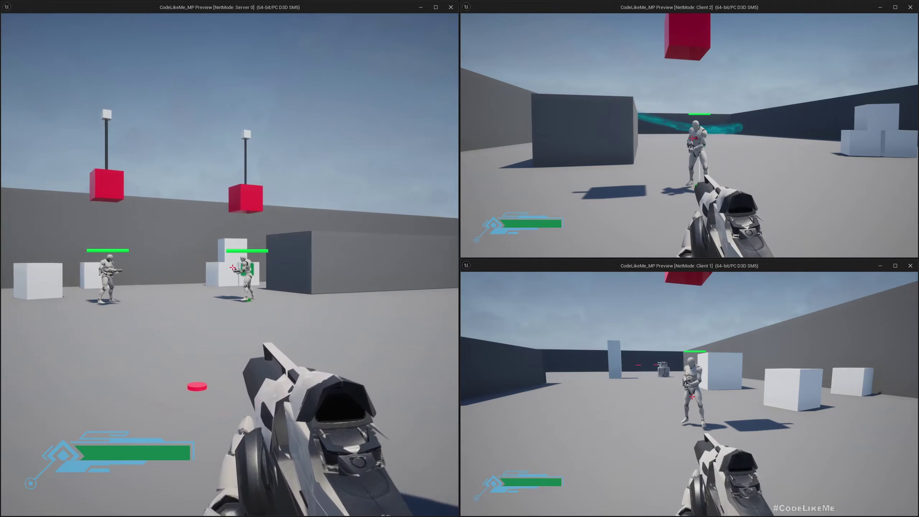
{"action": "key", "text": "w"}
{"action": "key", "text": "d"}
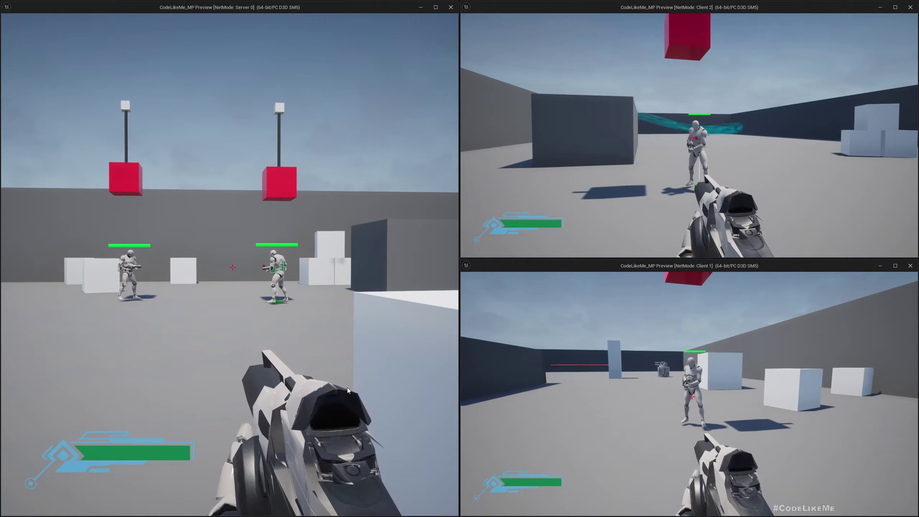
From the Client 1 preview, shoot the Client 2 character, then move Client 1 around the area to face the health pickup.
{"action": "left_click", "coordinate": [614, 361]}
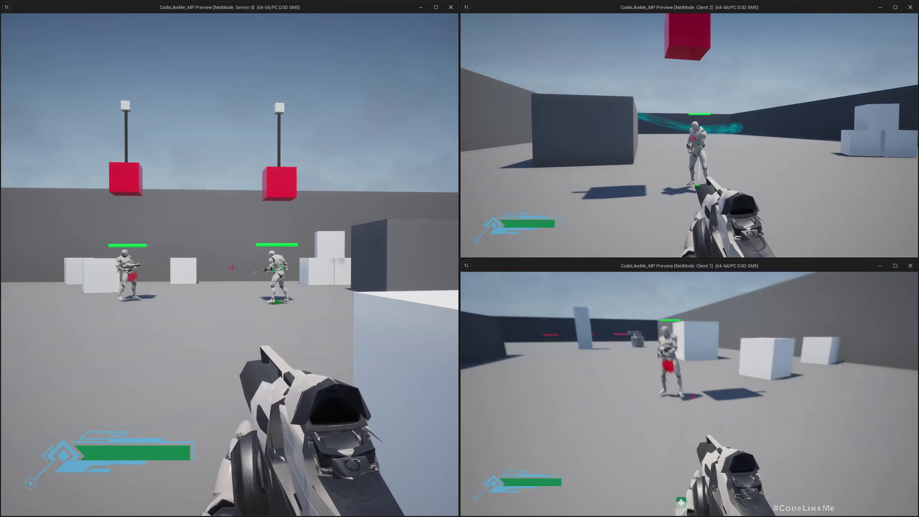
{"action": "key", "text": "w"}
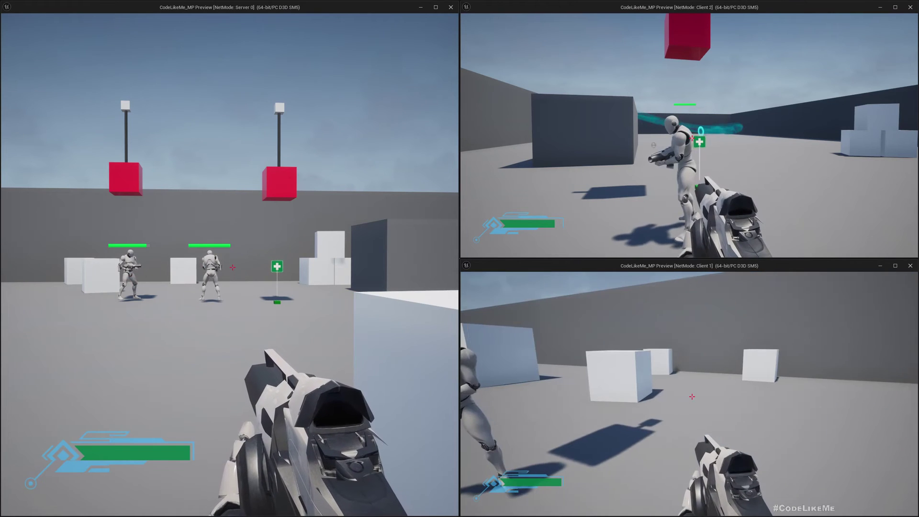
{"action": "key", "text": "d"}
{"action": "key", "text": "d"}
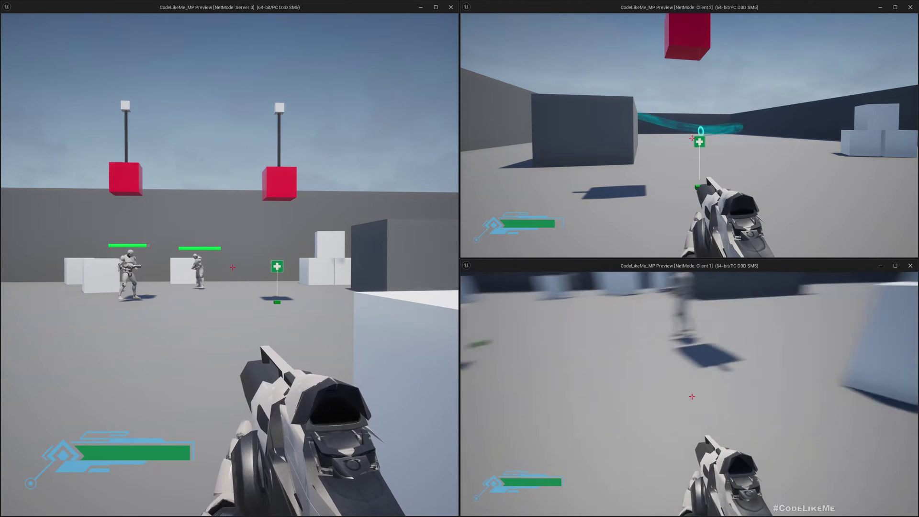
{"action": "key", "text": "w"}
{"action": "key", "text": "w"}
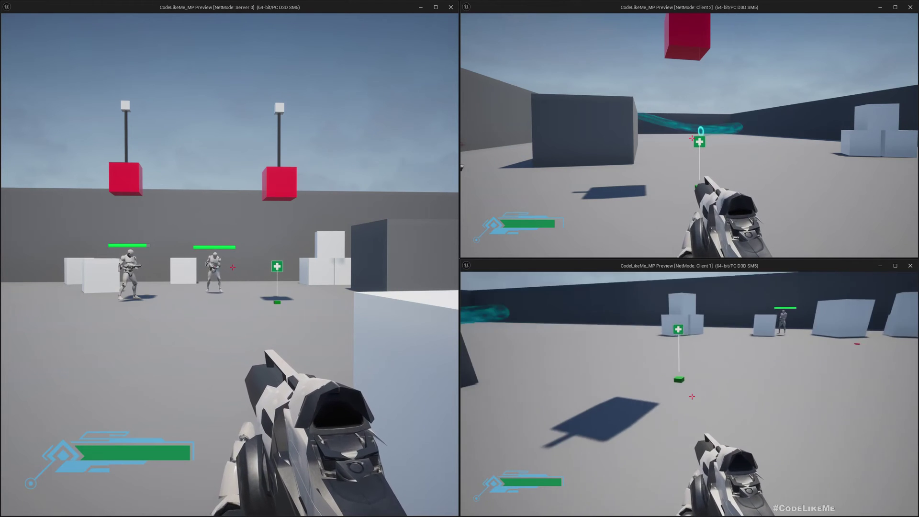
{"action": "key", "text": "w"}
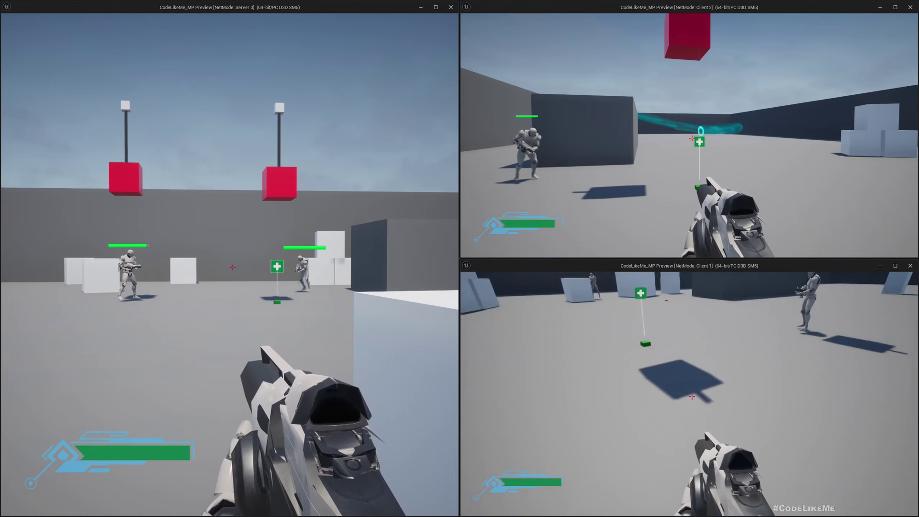
{"action": "key", "text": "w"}
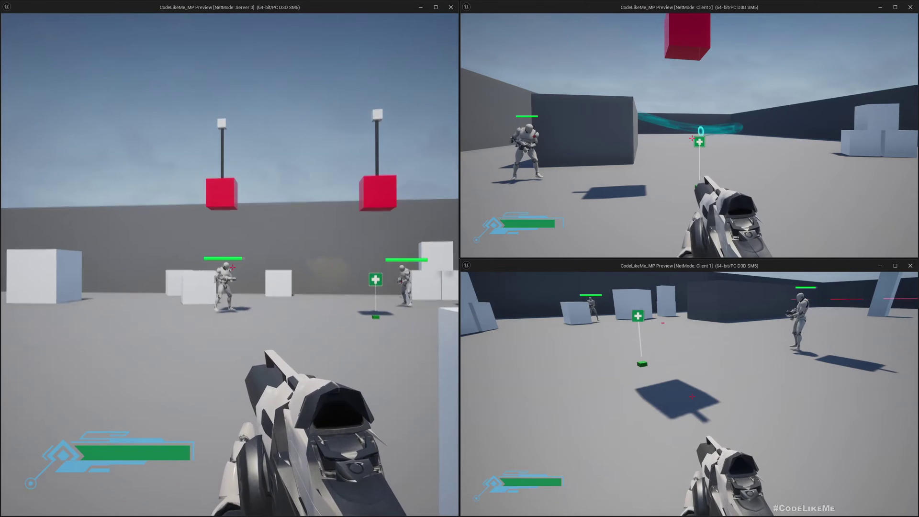
Shoot the Client 2 character from the Server preview, then walk Client 2 over the health pickup to restore its health.
{"action": "left_click", "coordinate": [233, 267]}
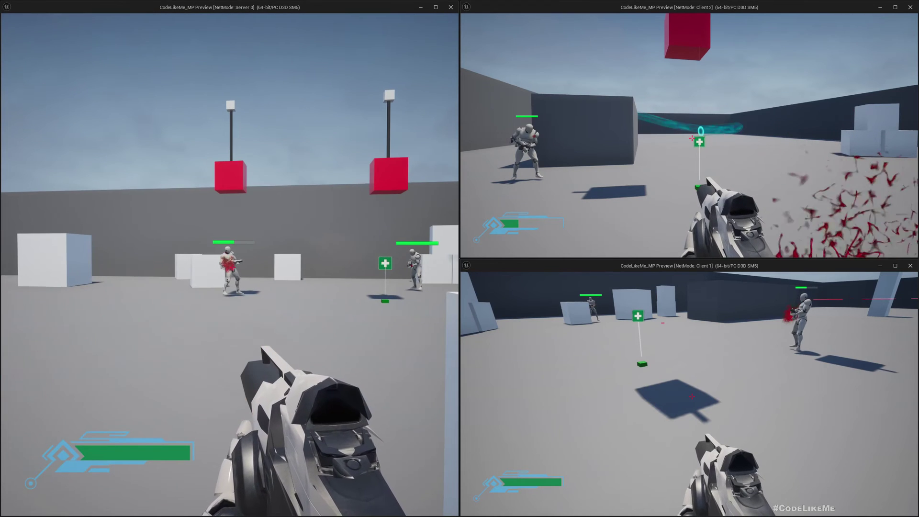
{"action": "left_click", "coordinate": [683, 214]}
{"action": "key", "text": "w"}
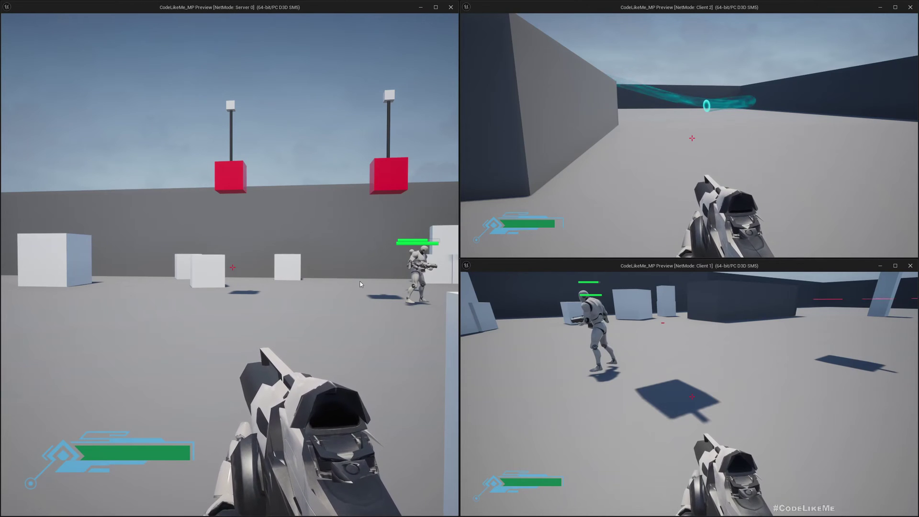
In the Client 1 preview, shoot down one of the hanging red cubes and walk up to the fallen cube.
{"action": "left_click", "coordinate": [673, 351]}
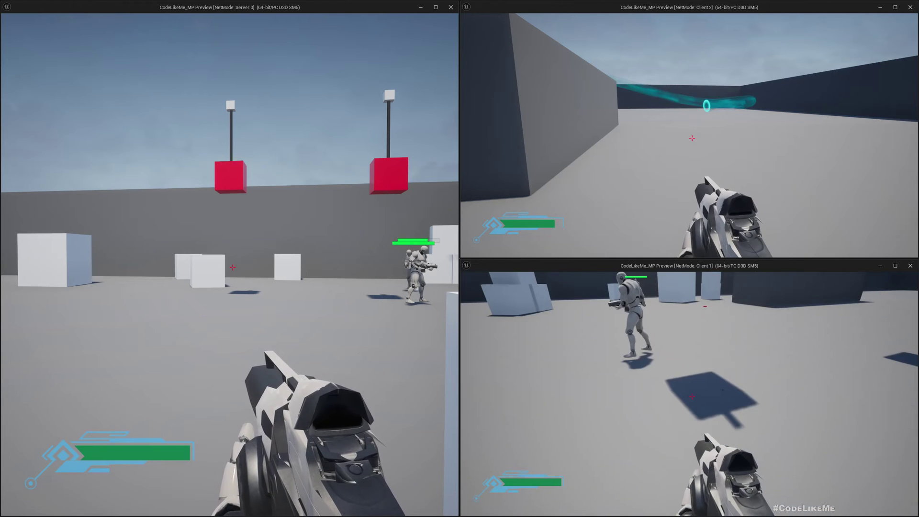
{"action": "key", "text": "d"}
{"action": "key", "text": "w"}
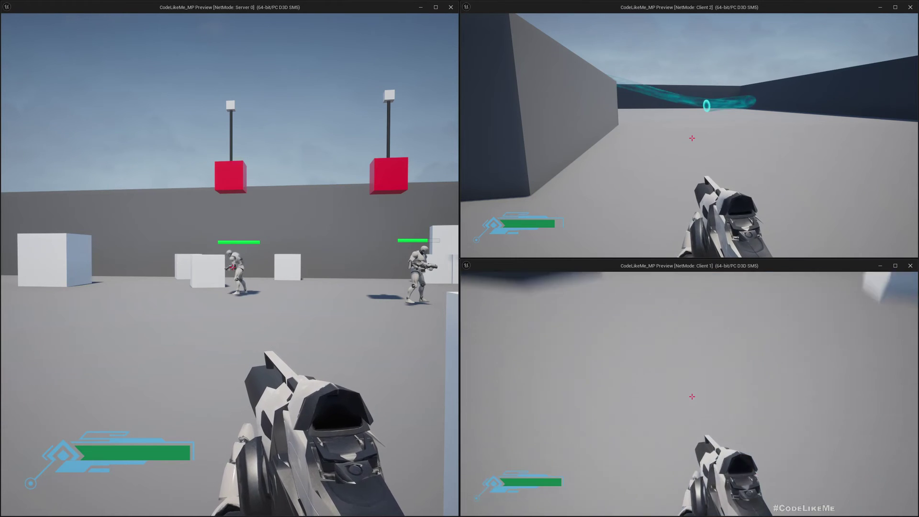
{"action": "left_click", "coordinate": [692, 396]}
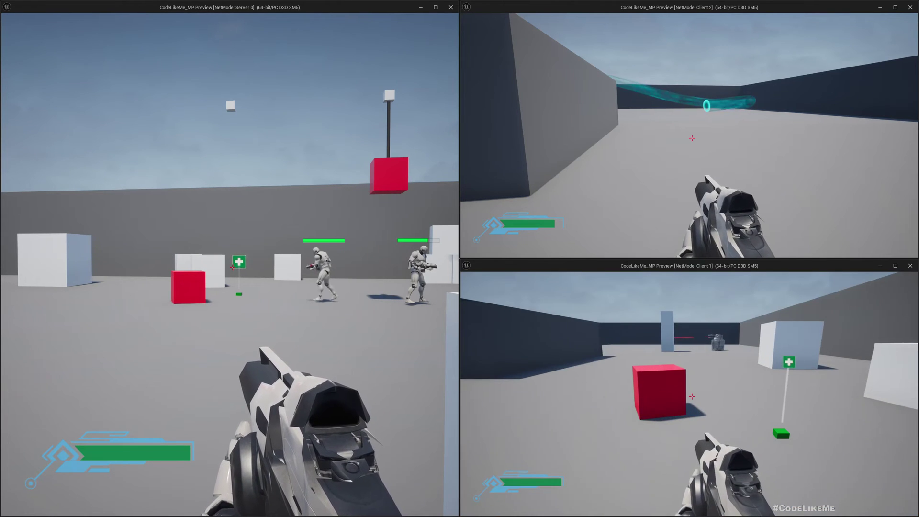
{"action": "key", "text": "w"}
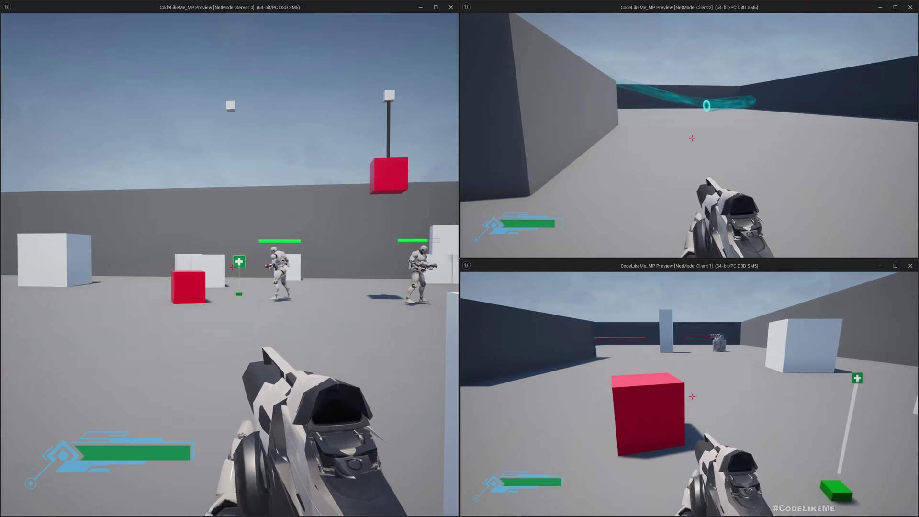
In the Server preview, shoot down the remaining hanging red cube, then walk toward the glowing teal ring.
{"action": "left_click", "coordinate": [448, 376]}
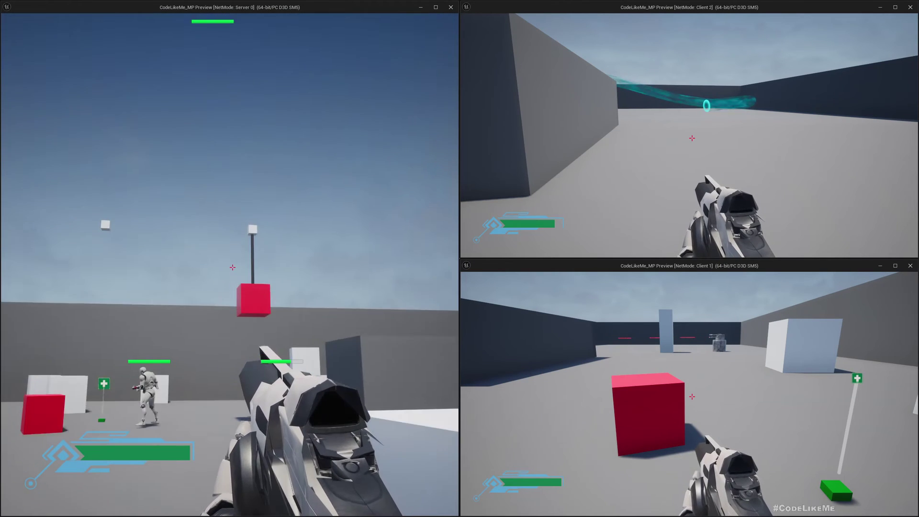
{"action": "left_click", "coordinate": [232, 267]}
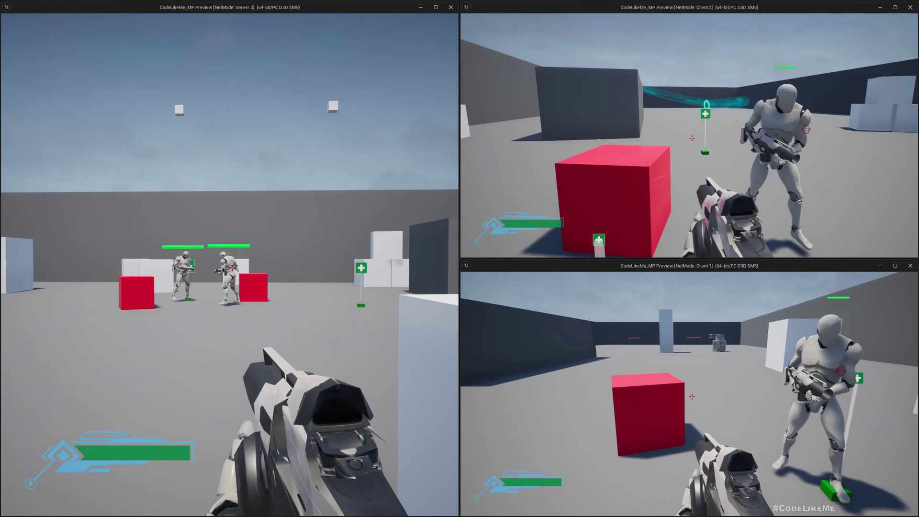
{"action": "left_click", "coordinate": [214, 300]}
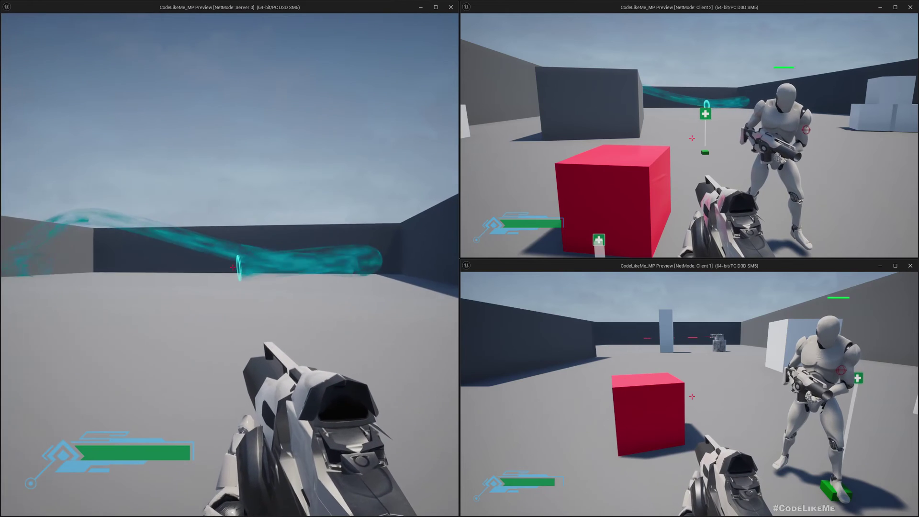
{"action": "key", "text": "w"}
{"action": "key", "text": "a"}
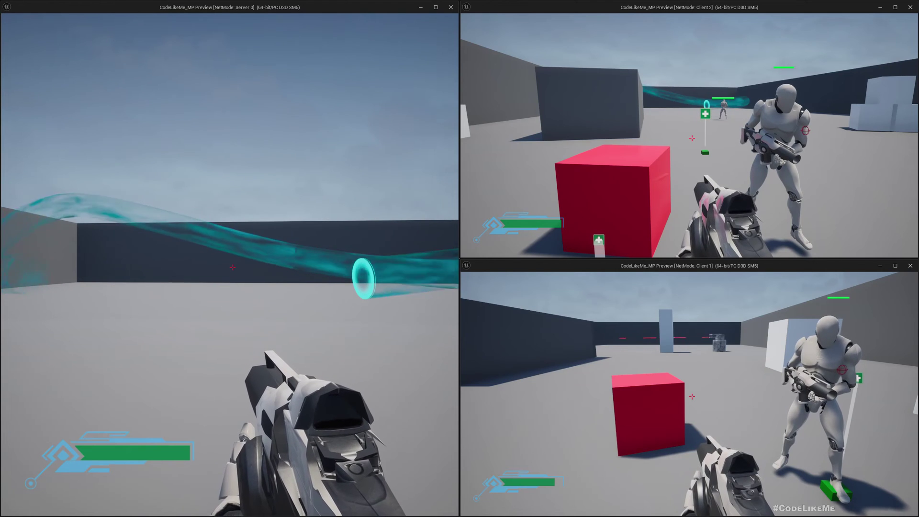
Walk the Client 1 character across the arena to the glowing teal ring to examine its replicated effect.
{"action": "key", "text": "shift+F1"}
{"action": "left_click", "coordinate": [660, 326]}
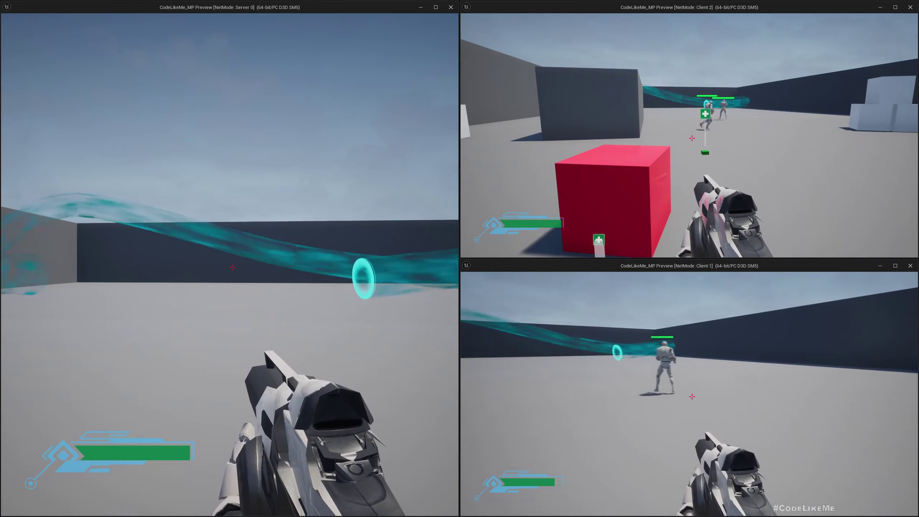
{"action": "key", "text": "w"}
{"action": "key", "text": "a"}
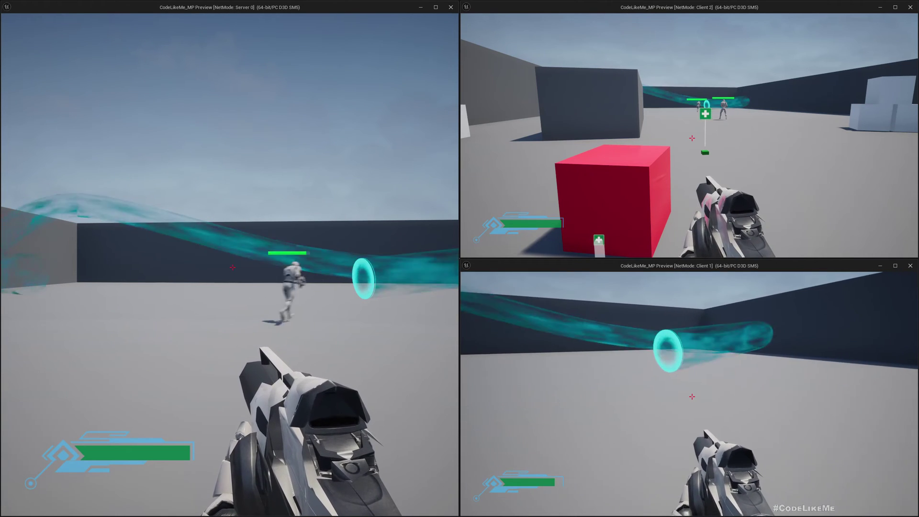
{"action": "key", "text": "w"}
{"action": "key", "text": "a"}
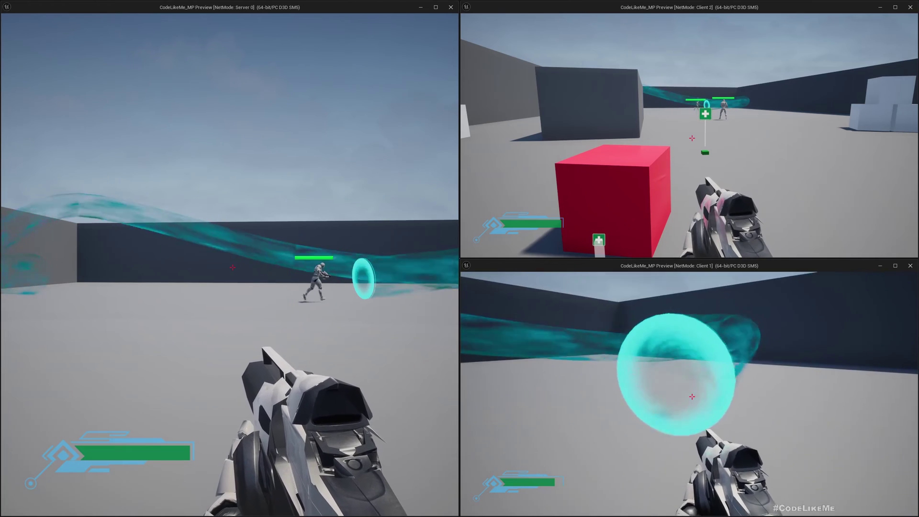
{"action": "key", "text": "w"}
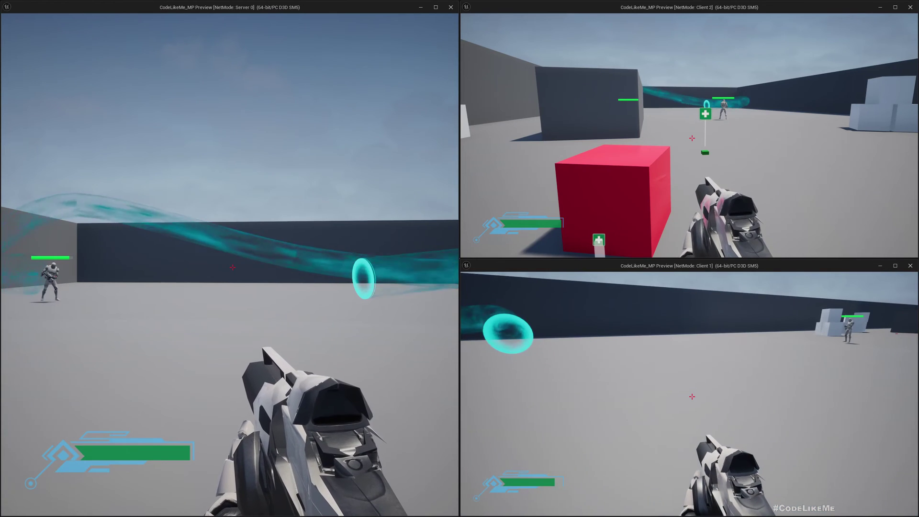
Walk the Client 1 character back across the arena past the fallen red cubes until it faces the firing turret.
{"action": "key", "text": "w"}
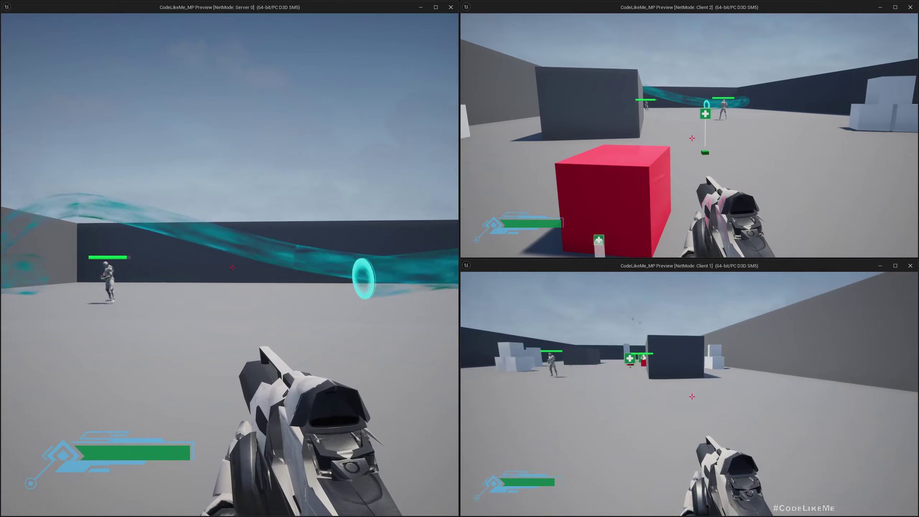
{"action": "key", "text": "w"}
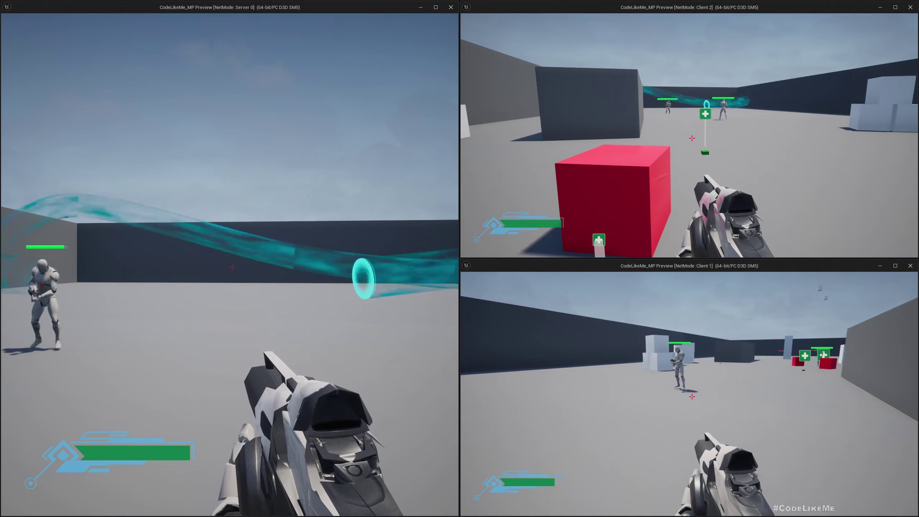
{"action": "key", "text": "w"}
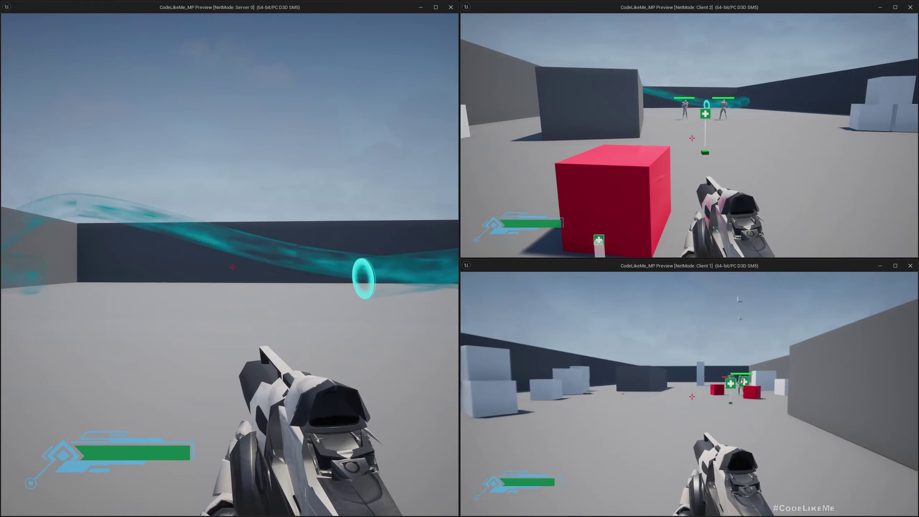
{"action": "key", "text": "w"}
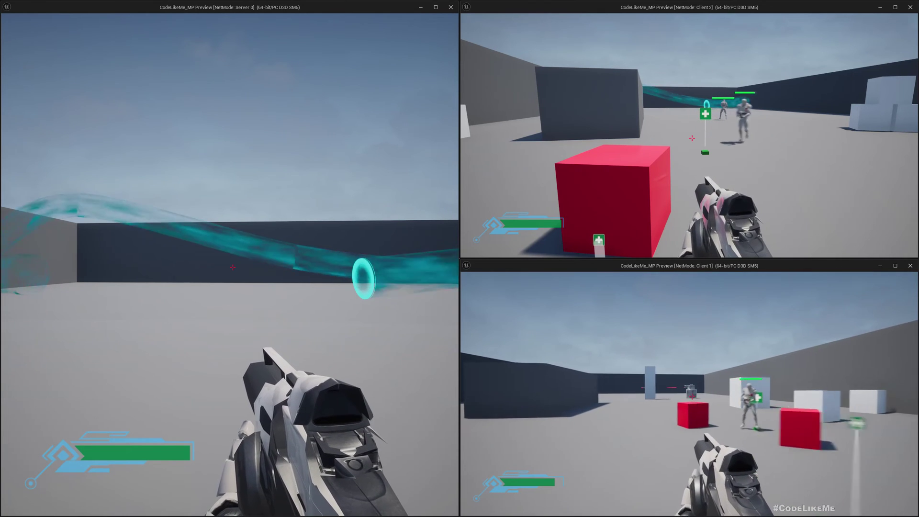
{"action": "key", "text": "w"}
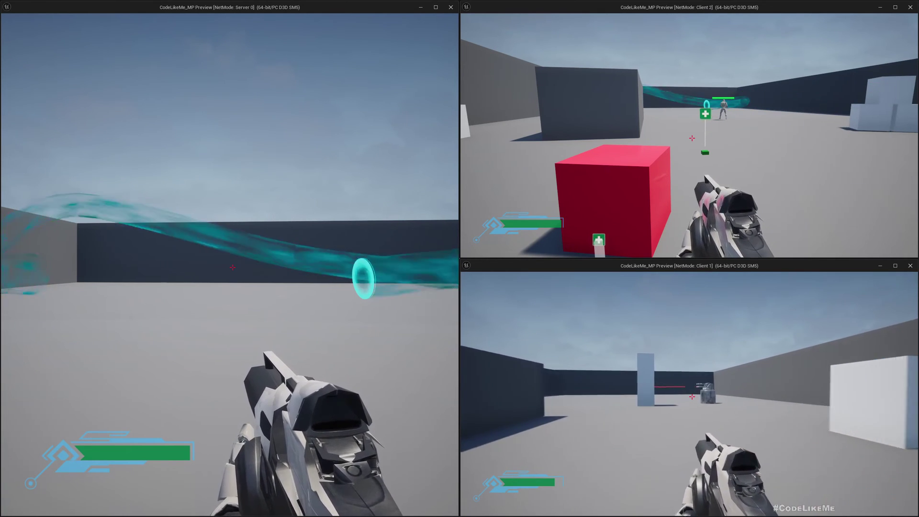
{"action": "key", "text": "w"}
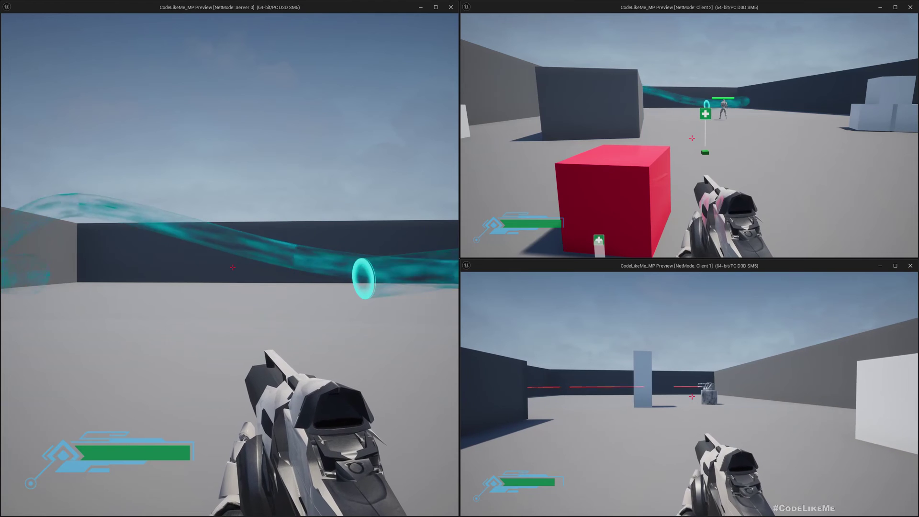
Bring the Server character across the arena to view the turret firing its red beam at the pillar.
{"action": "left_click", "coordinate": [219, 282]}
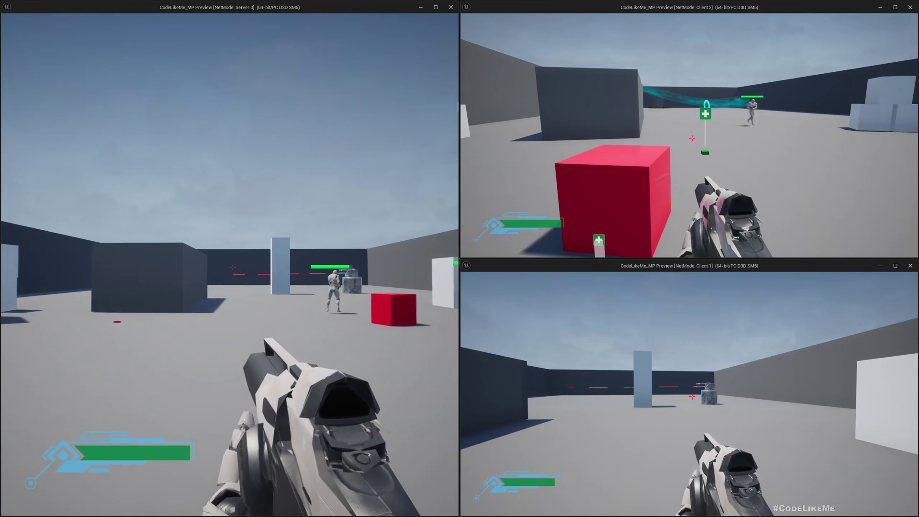
{"action": "key", "text": "w"}
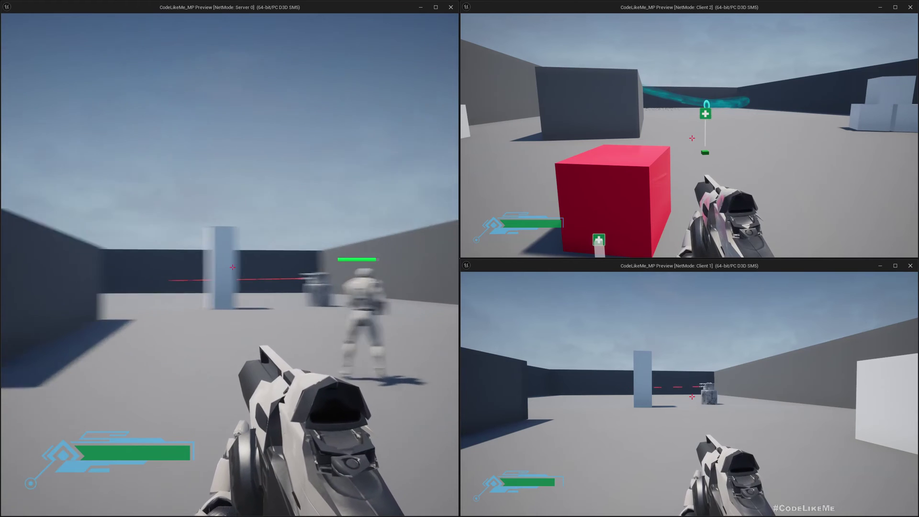
{"action": "key", "text": "w"}
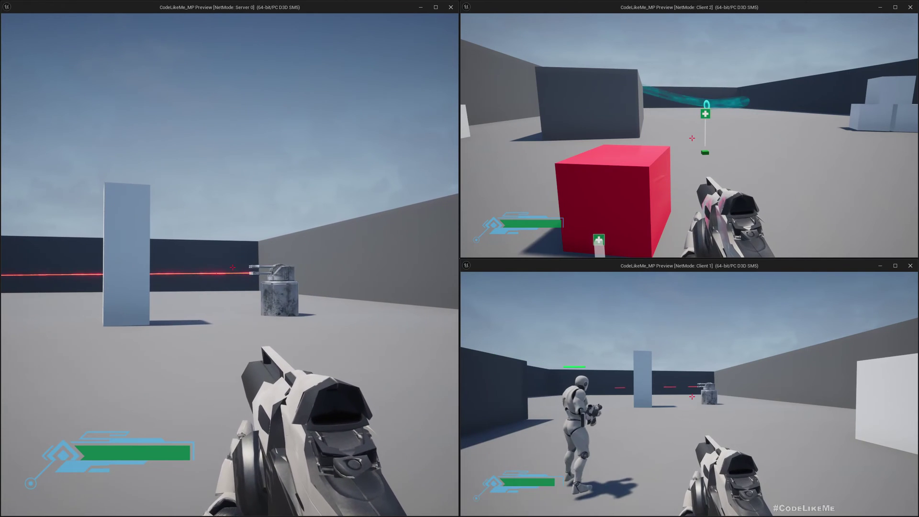
{"action": "left_click", "coordinate": [306, 287]}
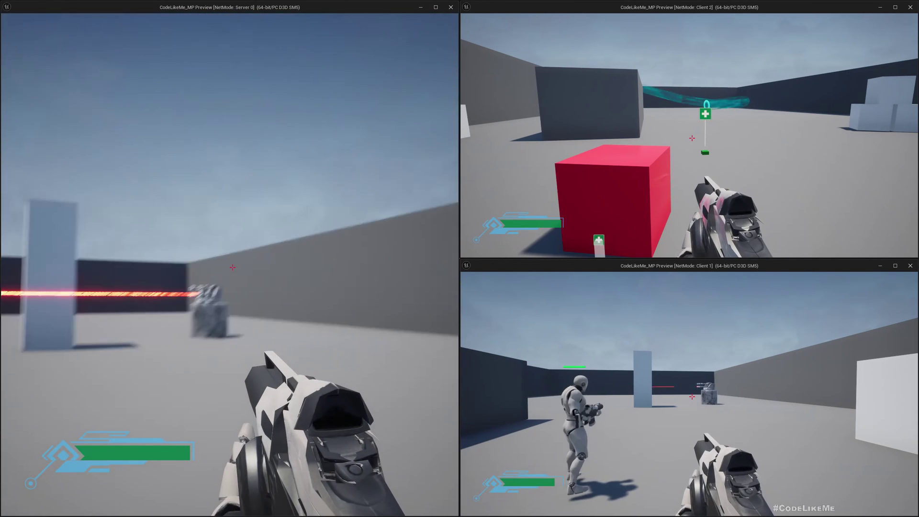
Move the Client 1 character past the pillar and up close to the turret to examine its red beam.
{"action": "left_click", "coordinate": [640, 463]}
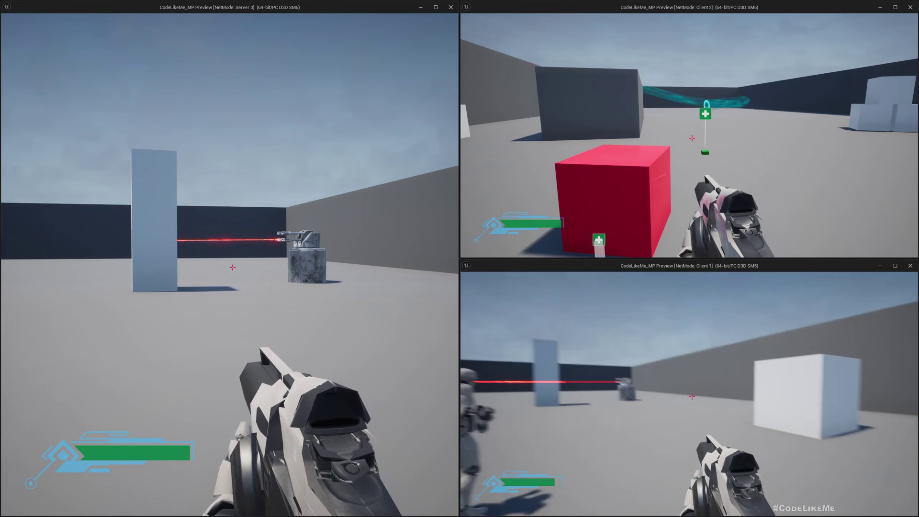
{"action": "key", "text": "w"}
{"action": "key", "text": "w"}
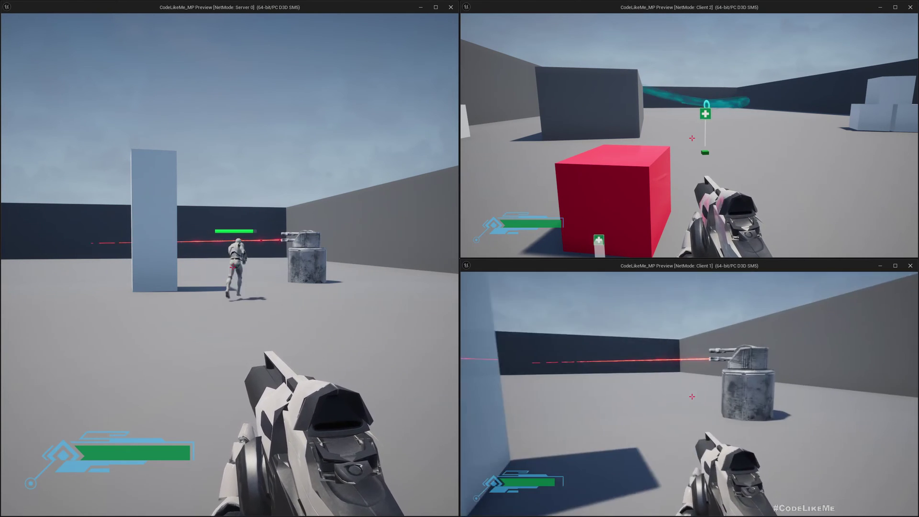
{"action": "key", "text": "w"}
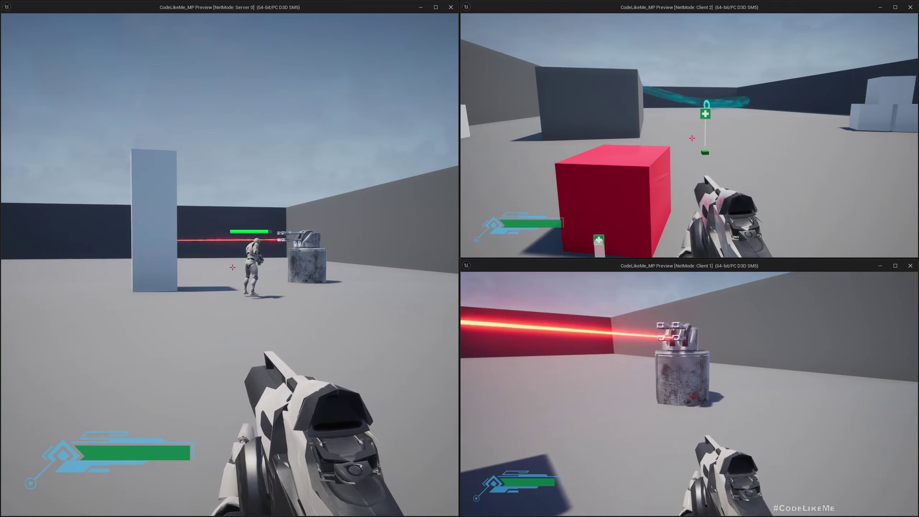
Position the Client 1, Server and Client 2 characters so that all three views show the red landmine on the arena floor.
{"action": "key", "text": "w"}
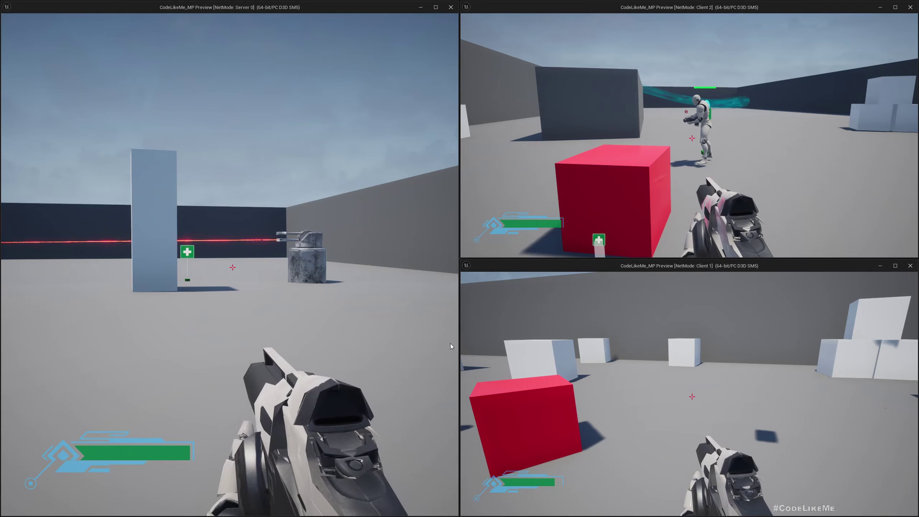
{"action": "left_click", "coordinate": [424, 347]}
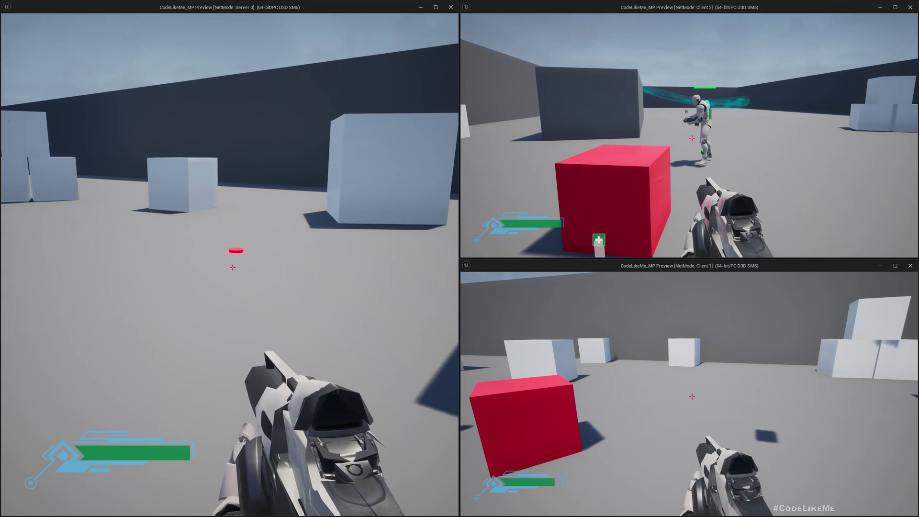
{"action": "left_click", "coordinate": [734, 288]}
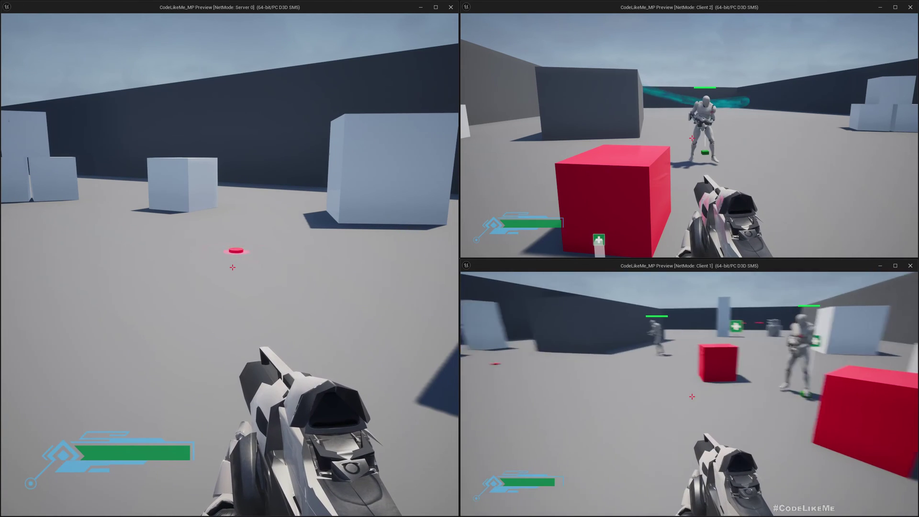
{"action": "key", "text": "w"}
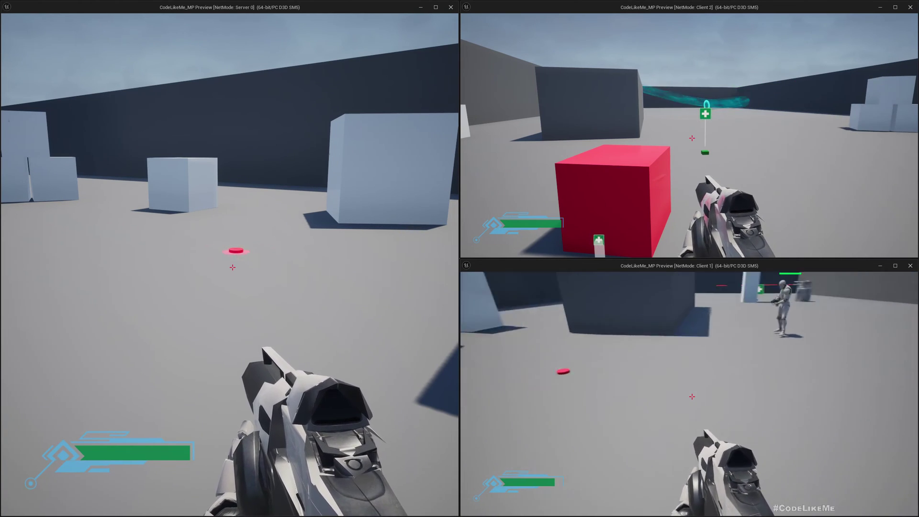
{"action": "key", "text": "shift+F1"}
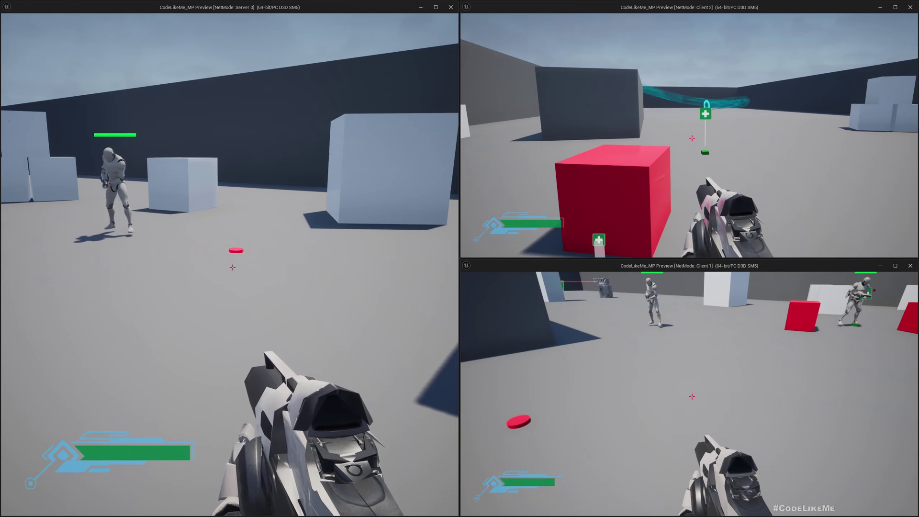
{"action": "left_click", "coordinate": [667, 194]}
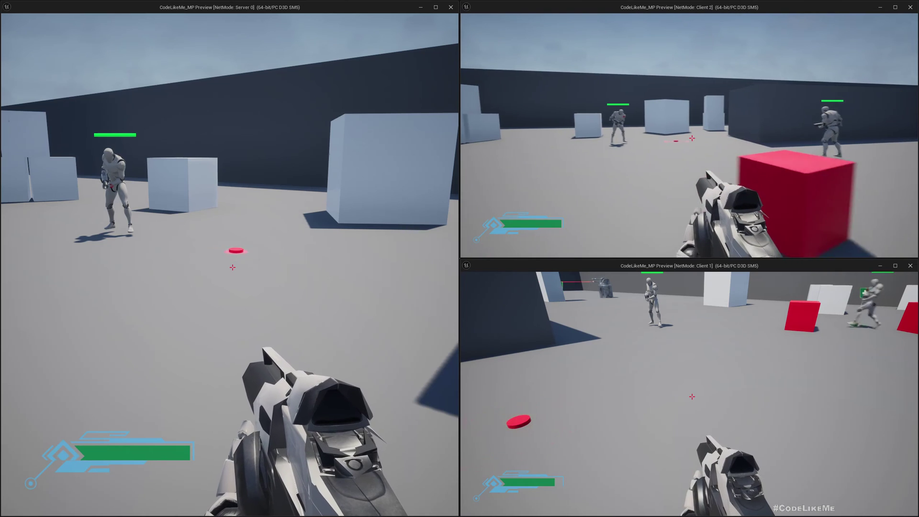
{"action": "key", "text": "a"}
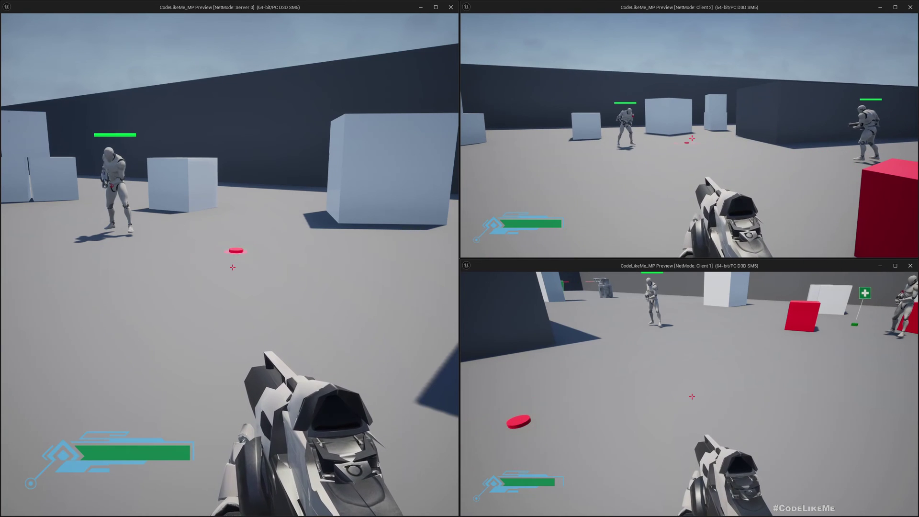
Move the Client 1 character onto the red landmine to test its replicated explosion and damage.
{"action": "left_click", "coordinate": [759, 345]}
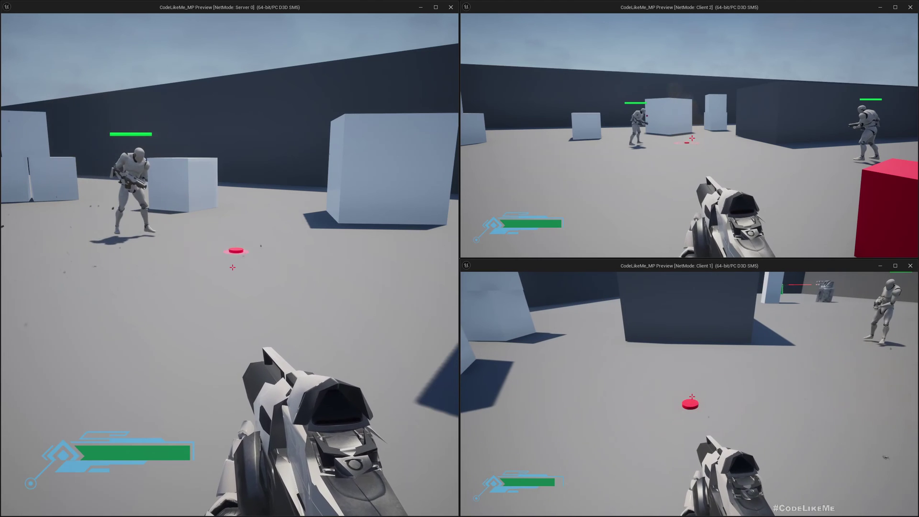
{"action": "key", "text": "w"}
{"action": "key", "text": "g"}
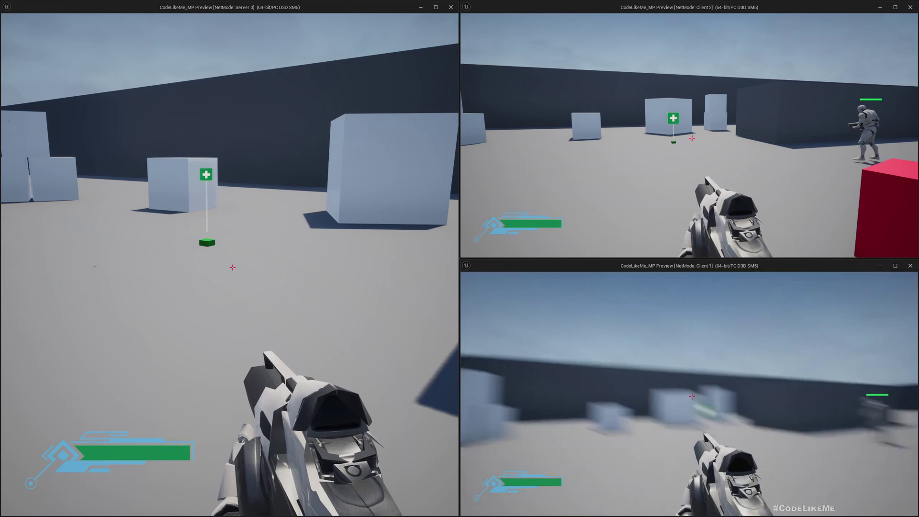
Walk the respawned Client 1 character to the green health pack dropped at the landmine's spot.
{"action": "key", "text": "w"}
{"action": "key", "text": "w"}
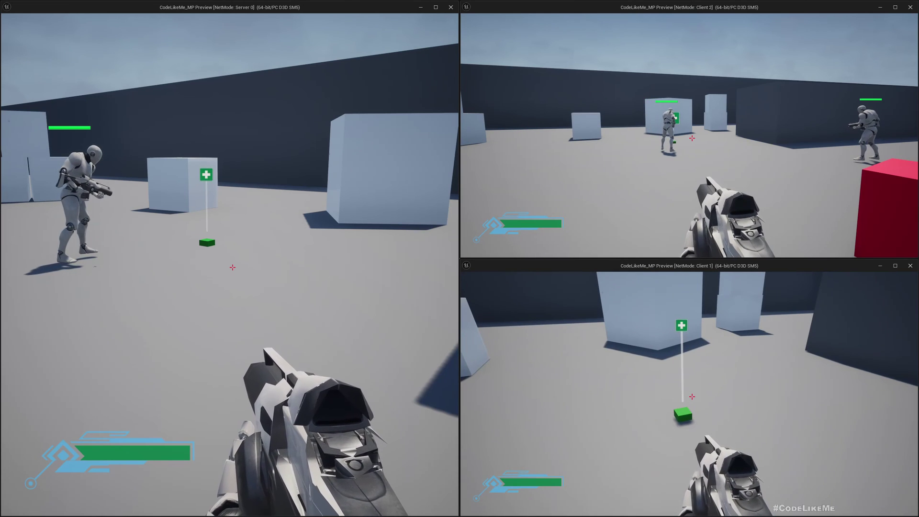
{"action": "key", "text": "w"}
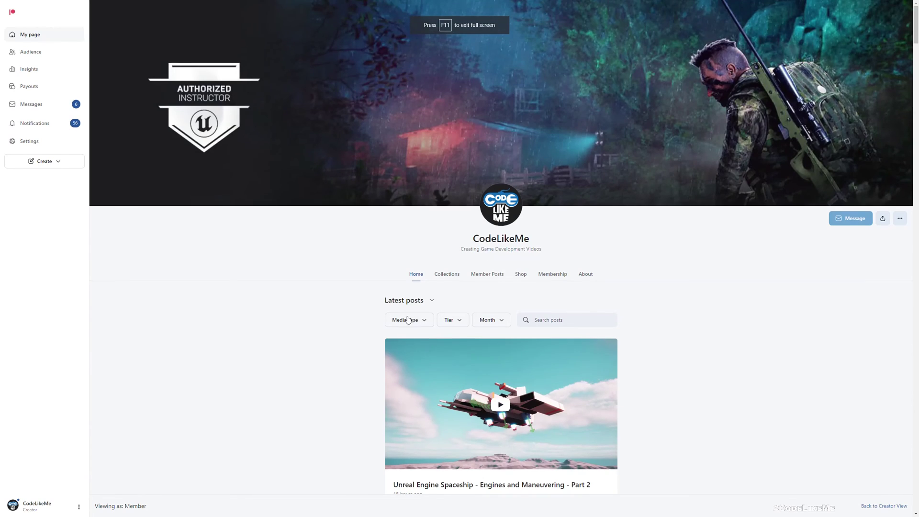
Switch to the CodeLikeMe Patreon page and look through the latest posts down to Lift/Elevator Tutorial #4 - Door/Gate.
{"action": "scroll", "coordinate": [408, 320], "scroll_direction": "down", "scroll_amount": 3}
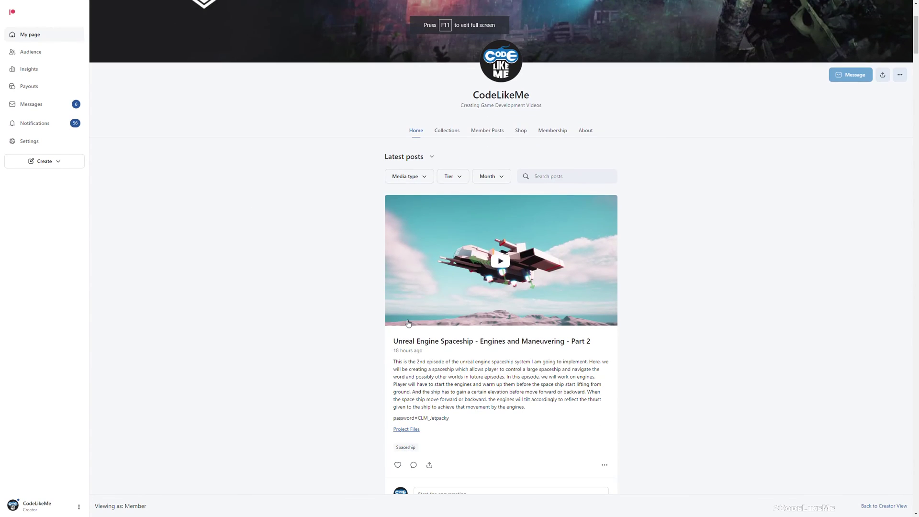
{"action": "scroll", "coordinate": [408, 320], "scroll_direction": "down", "scroll_amount": 7}
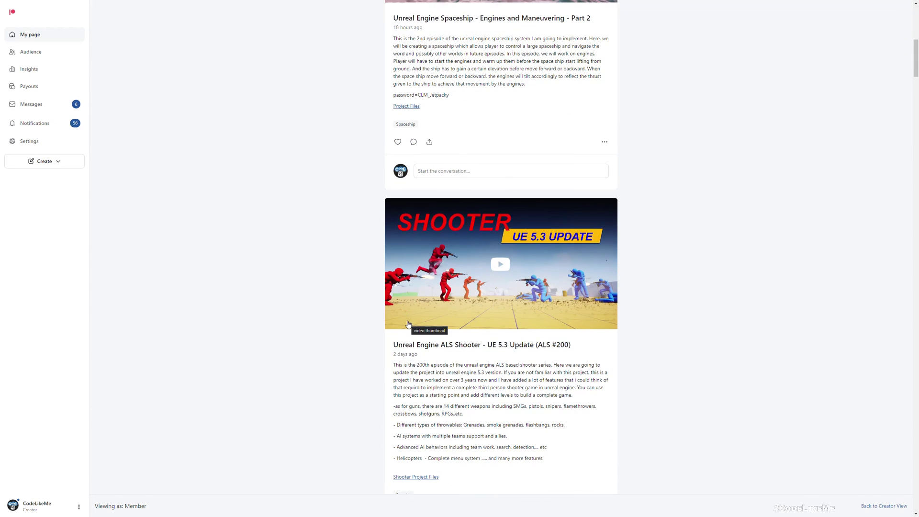
{"action": "scroll", "coordinate": [409, 324], "scroll_direction": "down", "scroll_amount": 3}
{"action": "scroll", "coordinate": [375, 324], "scroll_direction": "down", "scroll_amount": 11}
{"action": "scroll", "coordinate": [372, 306], "scroll_direction": "down", "scroll_amount": 15}
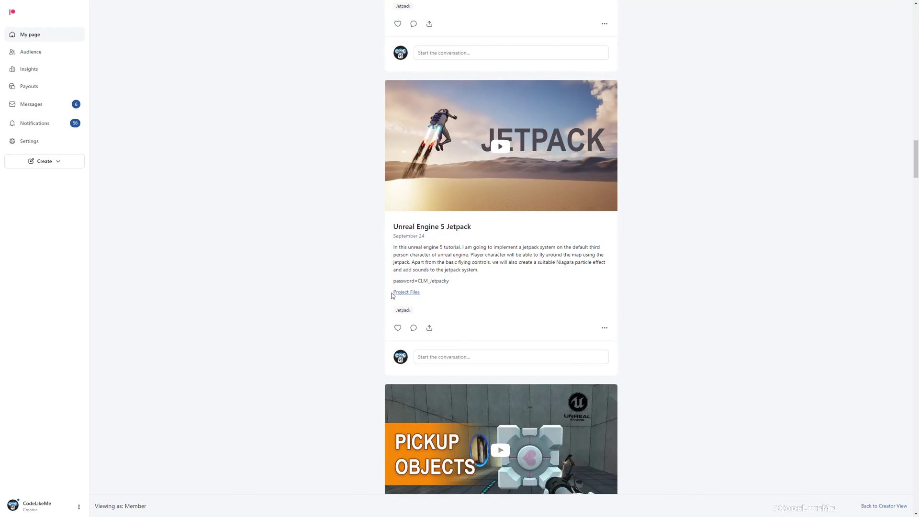
{"action": "scroll", "coordinate": [392, 295], "scroll_direction": "down", "scroll_amount": 7}
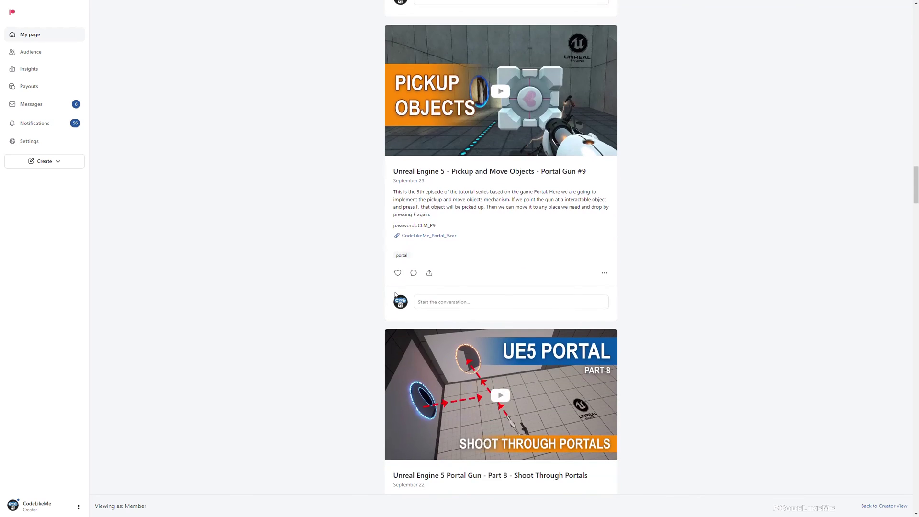
{"action": "scroll", "coordinate": [397, 288], "scroll_direction": "down", "scroll_amount": 15}
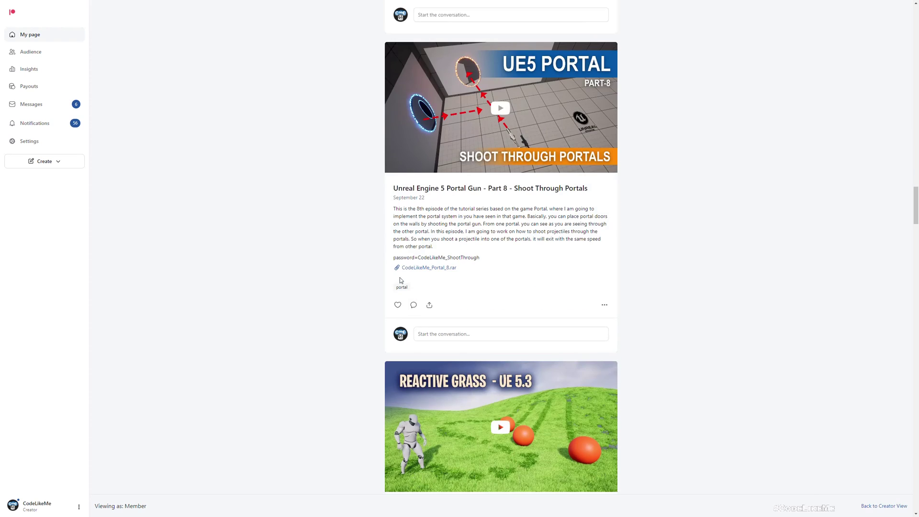
{"action": "scroll", "coordinate": [402, 276], "scroll_direction": "down", "scroll_amount": 15}
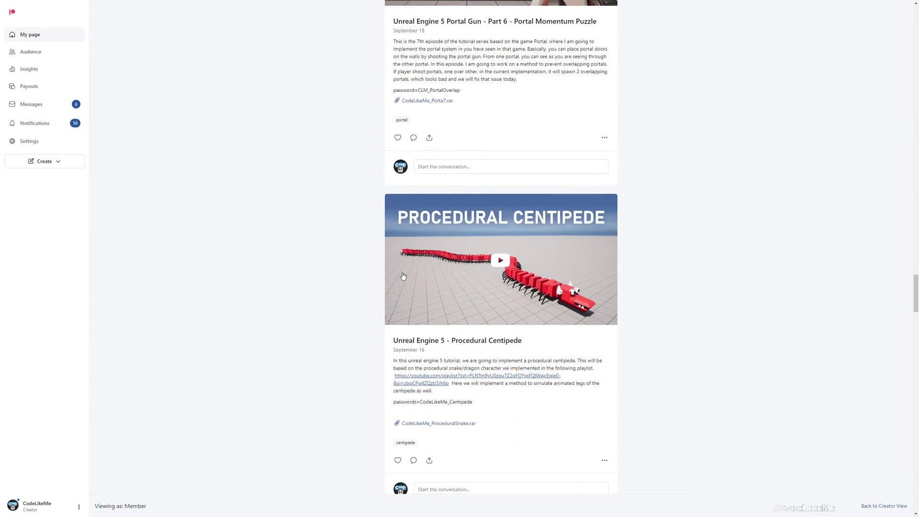
{"action": "scroll", "coordinate": [403, 277], "scroll_direction": "down", "scroll_amount": 5}
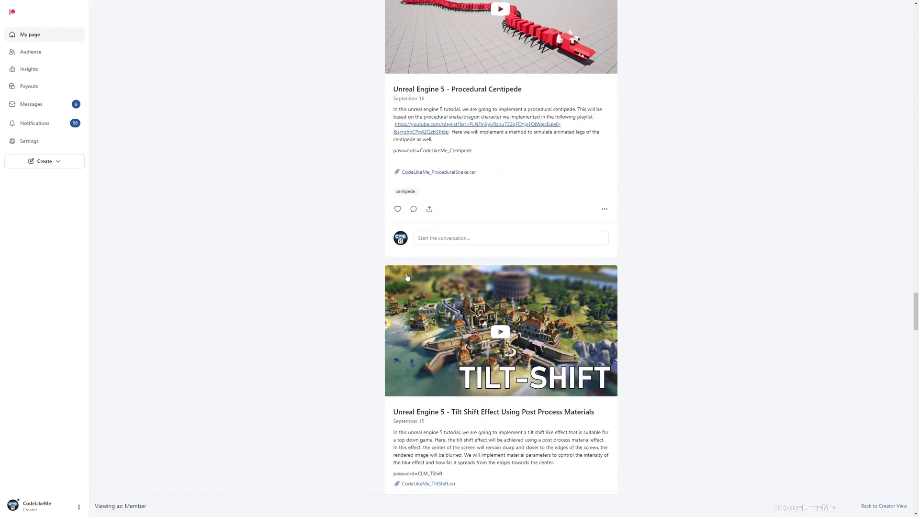
{"action": "scroll", "coordinate": [407, 278], "scroll_direction": "down", "scroll_amount": 4}
{"action": "scroll", "coordinate": [407, 278], "scroll_direction": "down", "scroll_amount": 12}
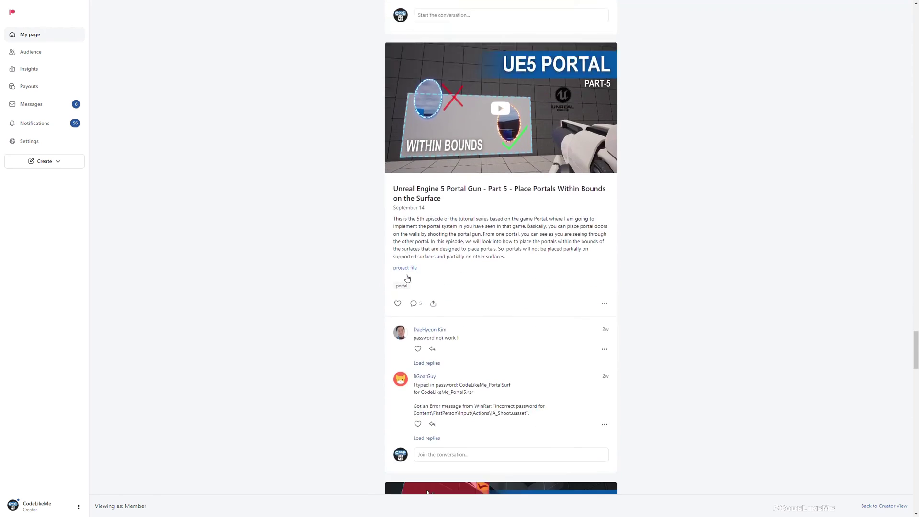
{"action": "scroll", "coordinate": [408, 275], "scroll_direction": "down", "scroll_amount": 12}
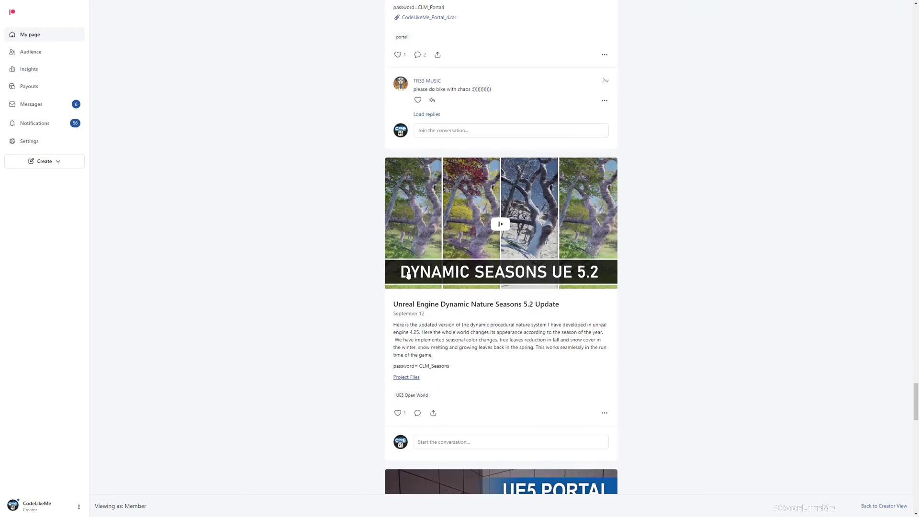
{"action": "scroll", "coordinate": [408, 274], "scroll_direction": "down", "scroll_amount": 14}
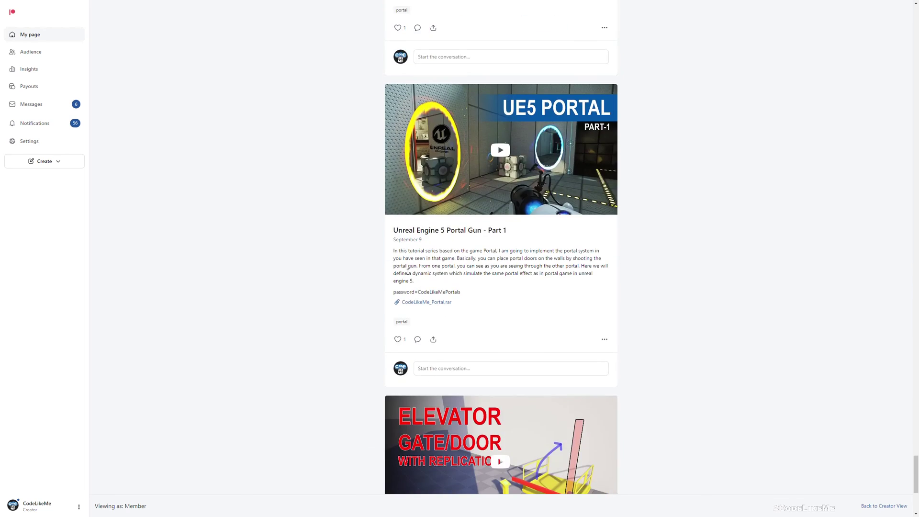
{"action": "scroll", "coordinate": [407, 277], "scroll_direction": "down", "scroll_amount": 5}
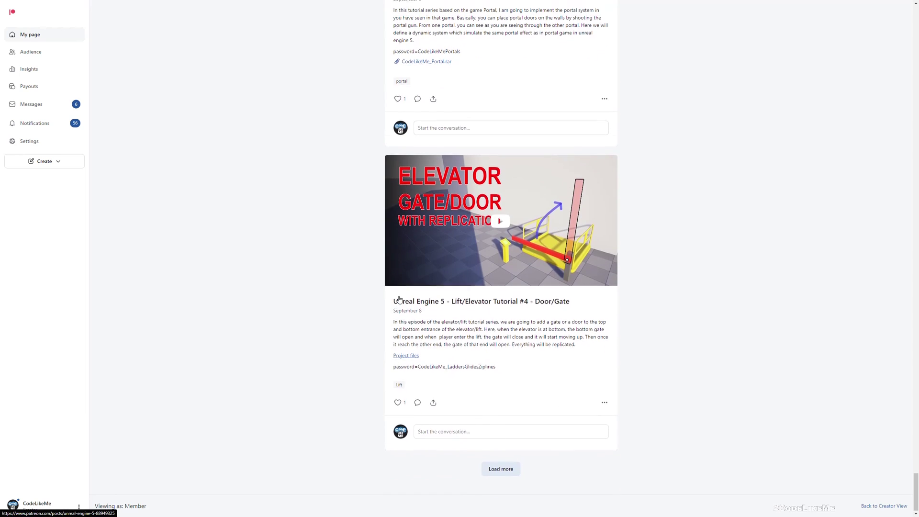
Switch to the Unreal Multiplayer FPS playlist on YouTube and review its episodes from #9 through #26.
{"action": "scroll", "coordinate": [400, 299], "scroll_direction": "up", "scroll_amount": 4}
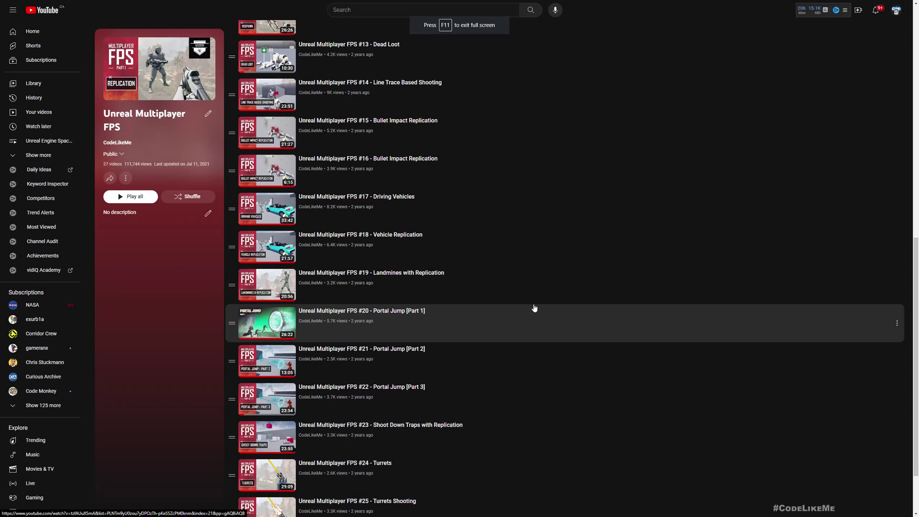
{"action": "scroll", "coordinate": [558, 298], "scroll_direction": "up", "scroll_amount": 8}
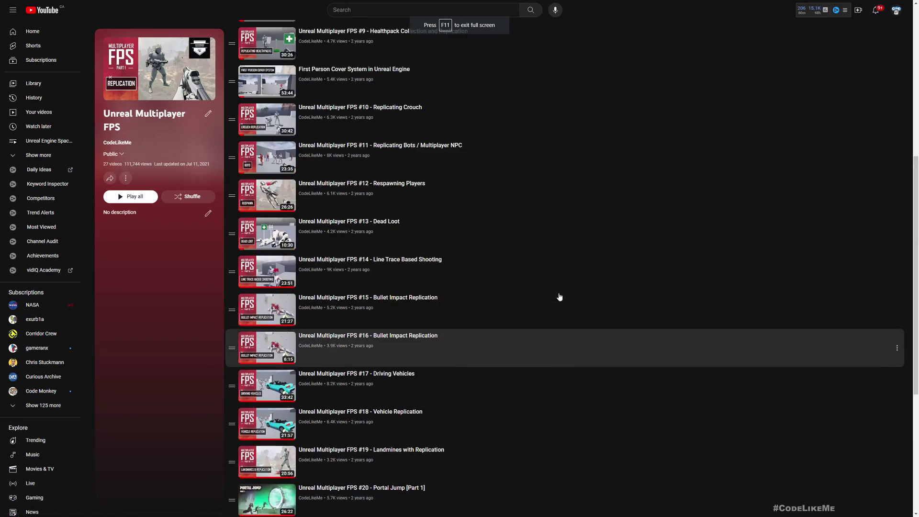
{"action": "scroll", "coordinate": [559, 299], "scroll_direction": "down", "scroll_amount": 9}
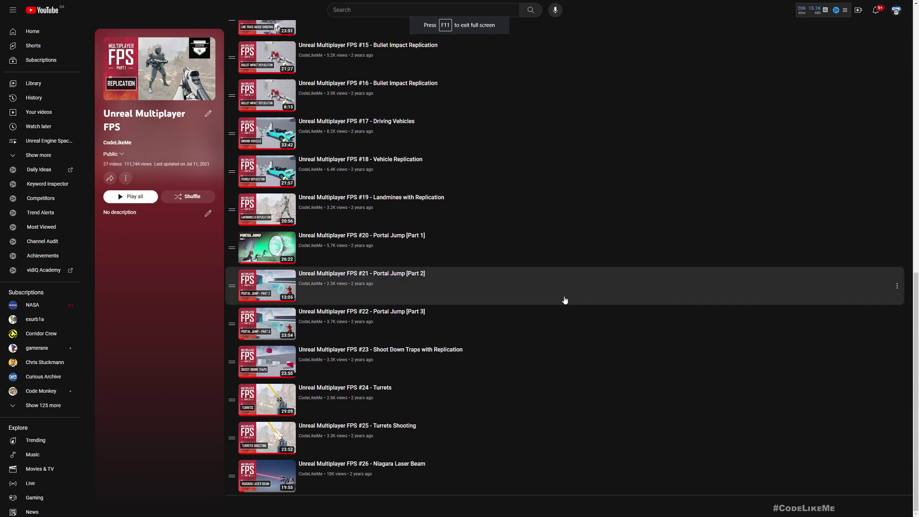